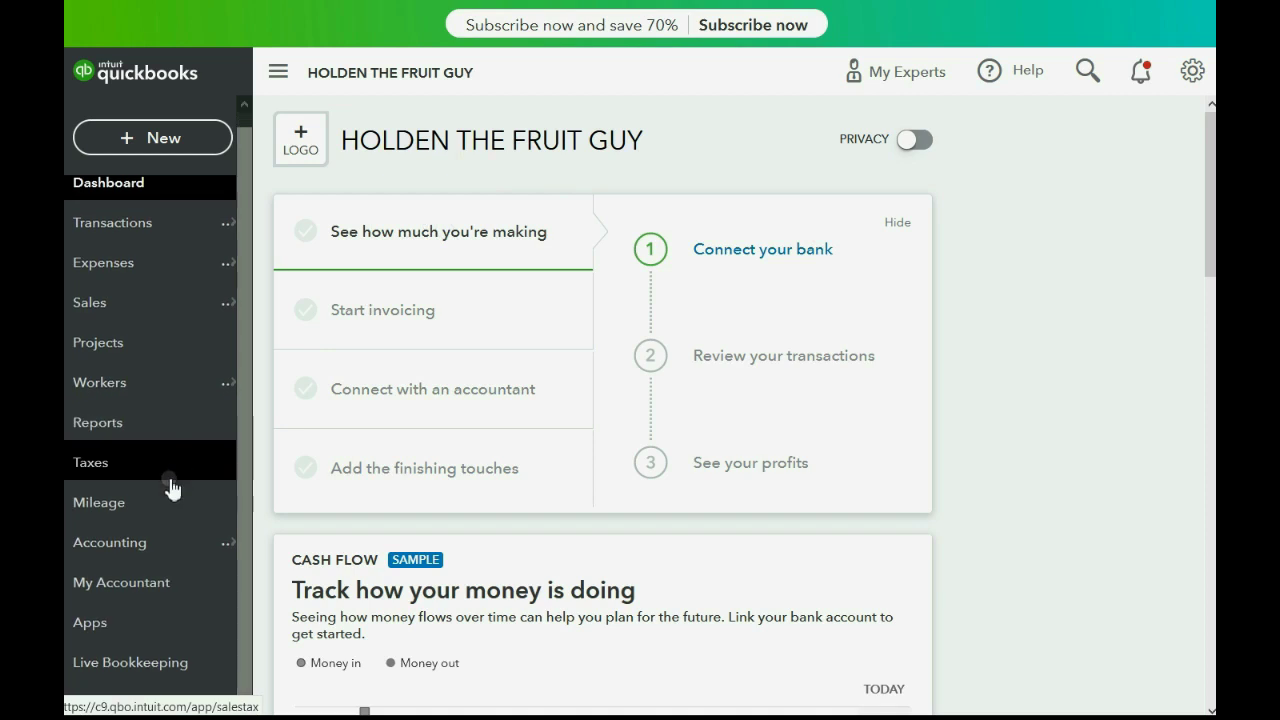
Open the company's chart of accounts and bring up its full account list.
mouse_move(171, 549)
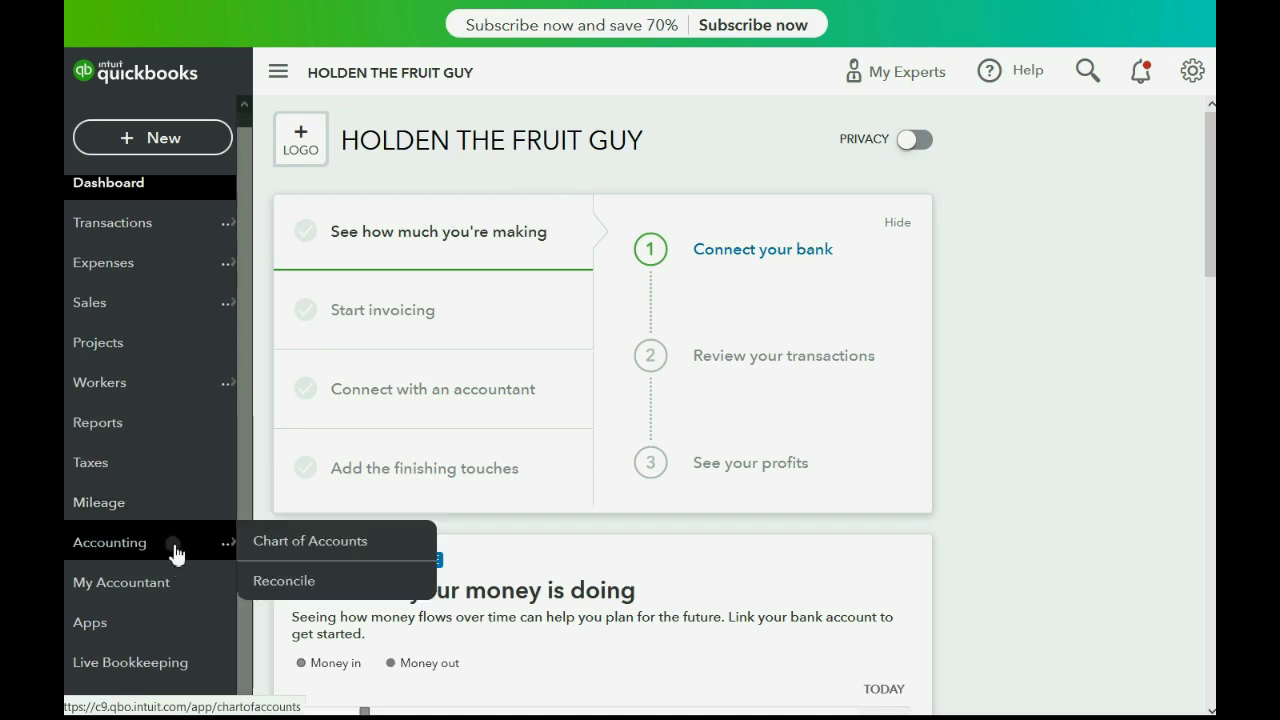
left_click(272, 541)
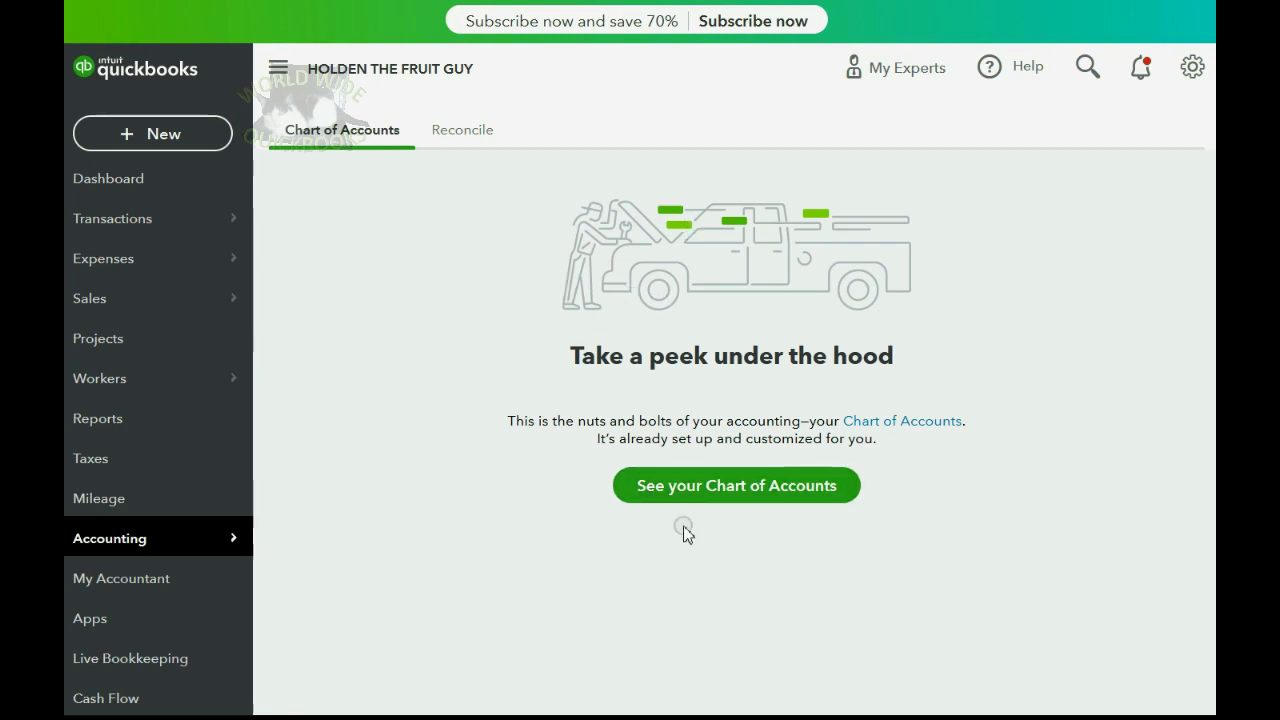
left_click(718, 487)
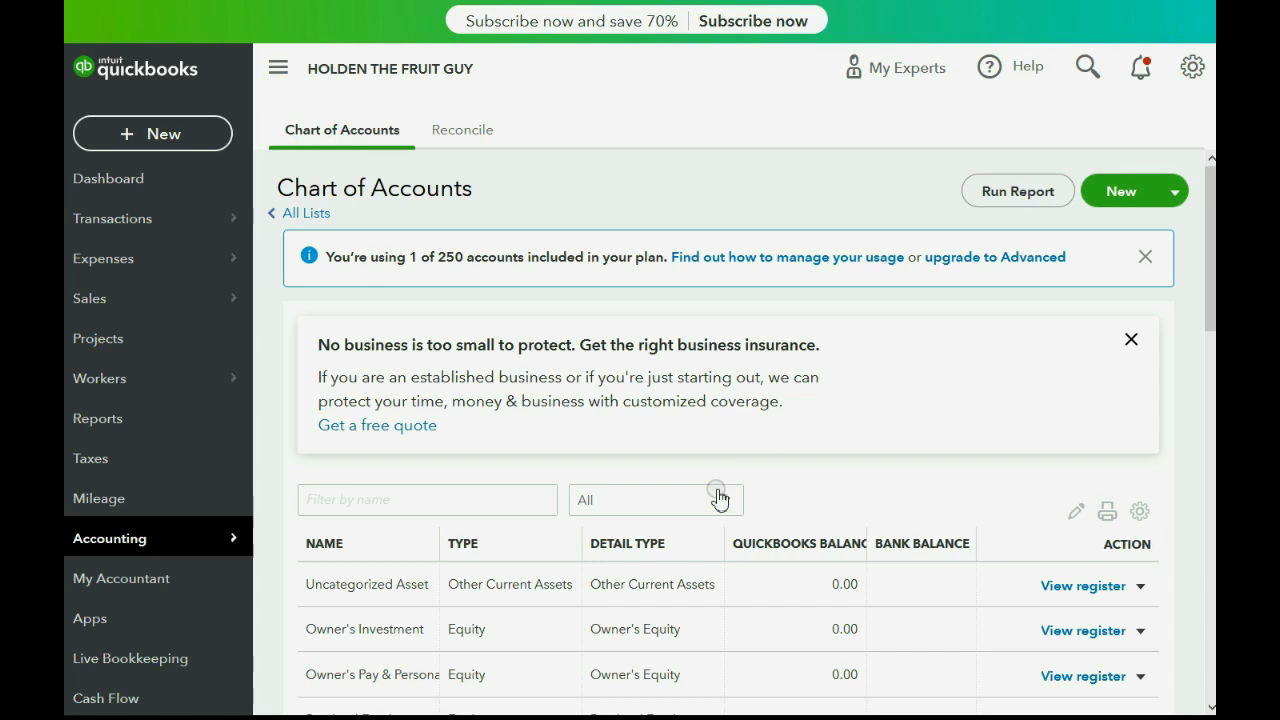
Look through the chart of accounts from start to end, checking which income and expense accounts already exist.
scroll(718, 497, "down", 10)
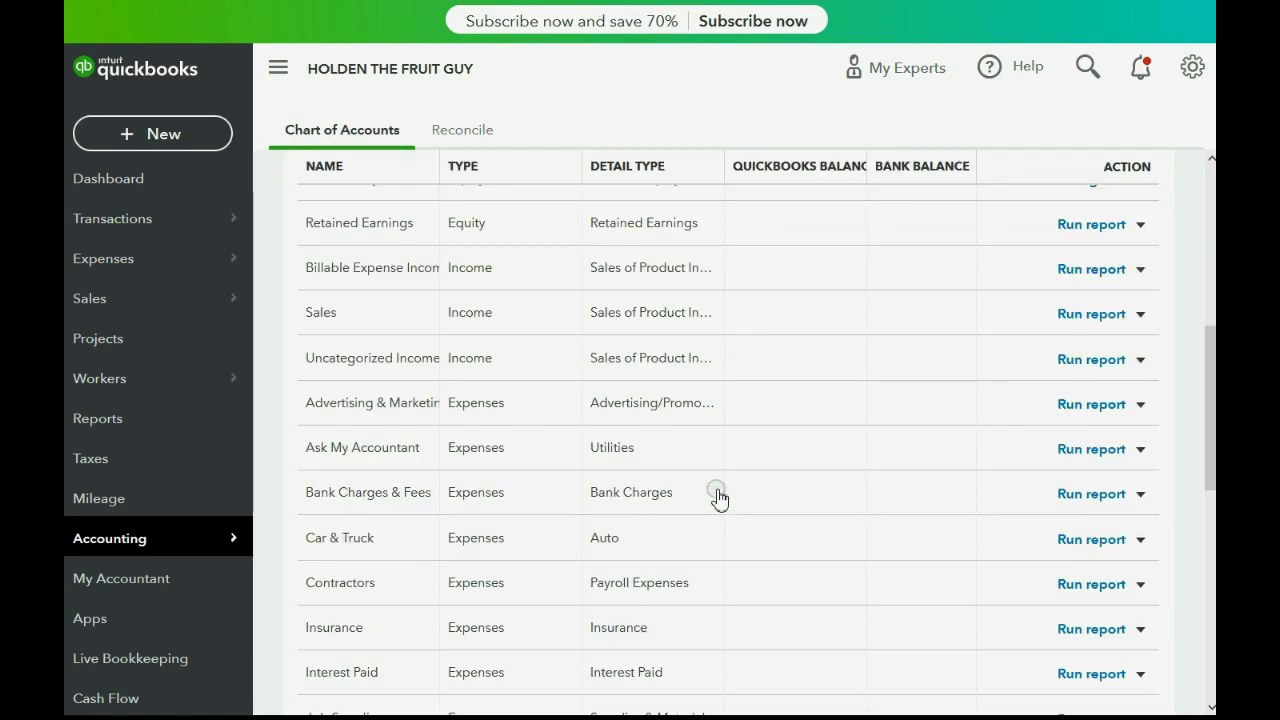
scroll(718, 497, "down", 3)
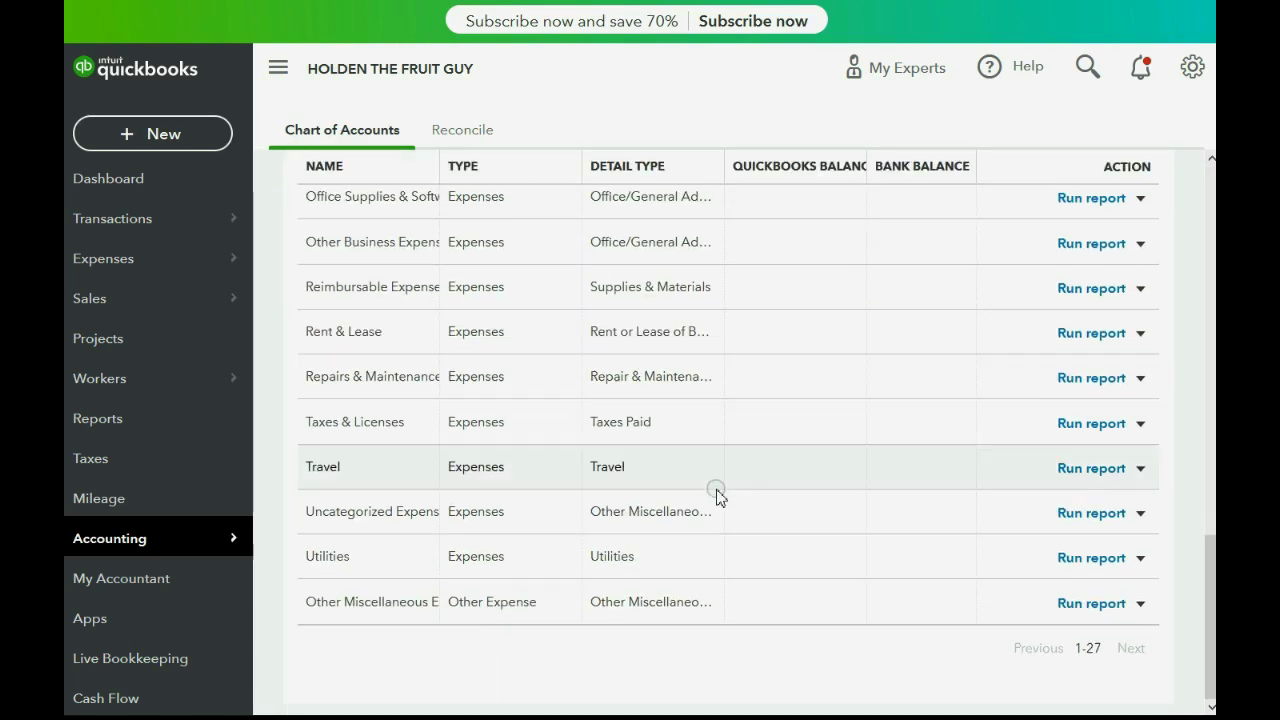
scroll(718, 497, "up", 2)
scroll(718, 497, "up", 8)
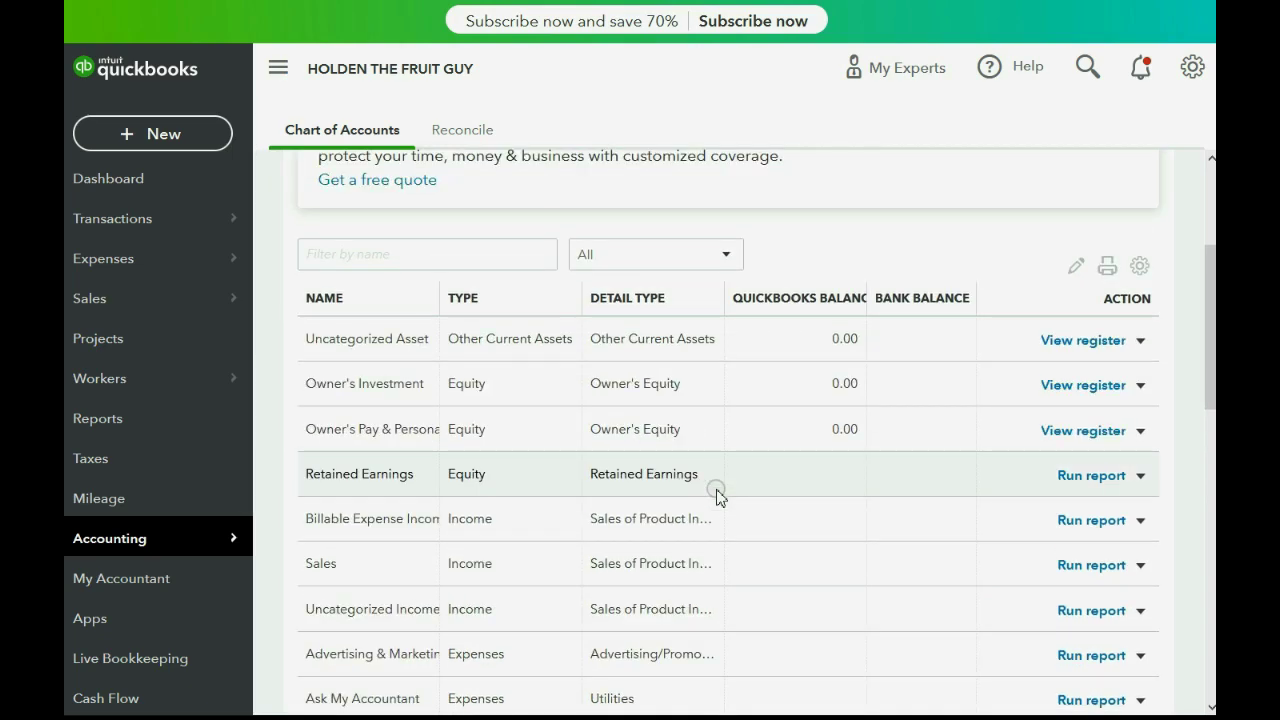
scroll(718, 497, "down", 10)
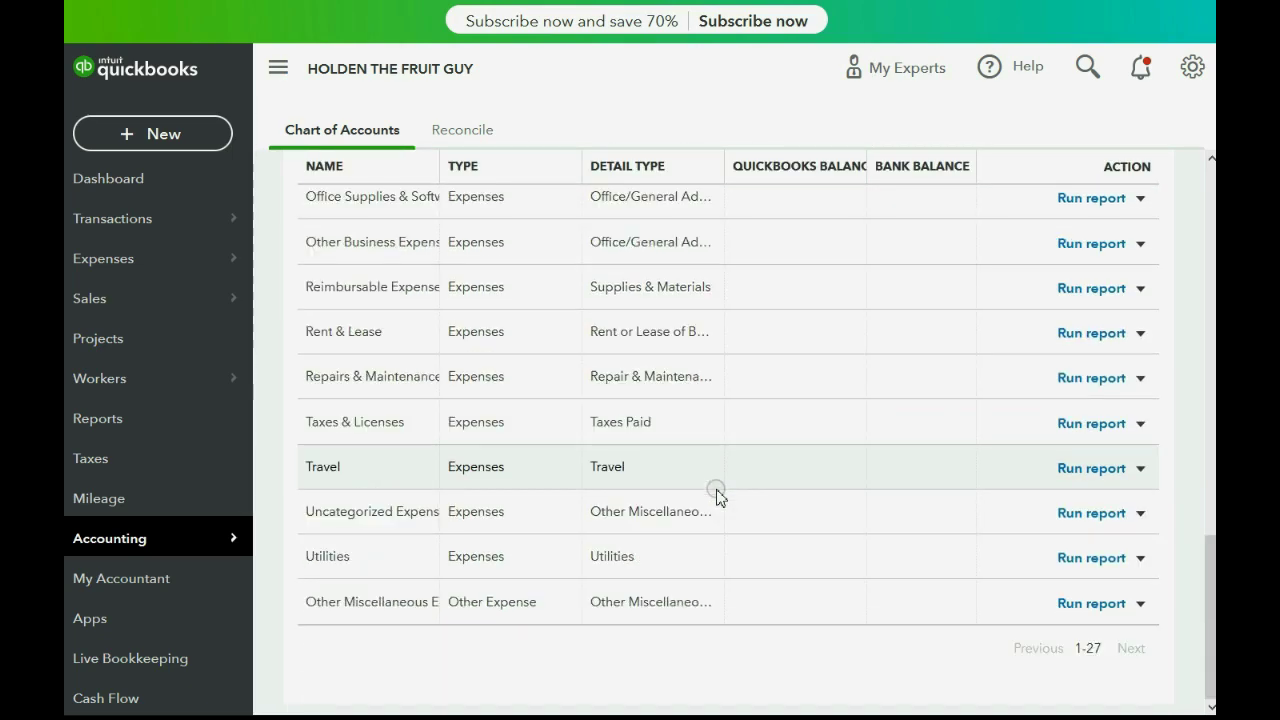
scroll(718, 497, "up", 9)
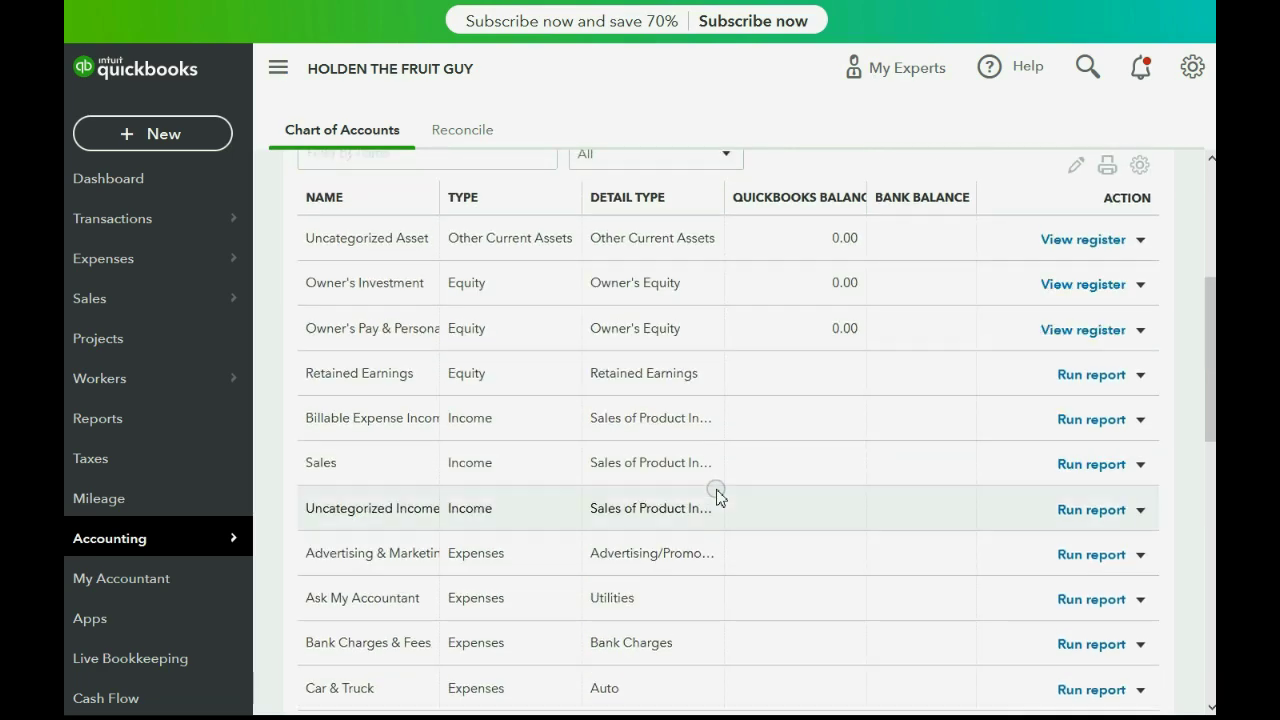
scroll(718, 497, "up", 3)
scroll(718, 497, "down", 4)
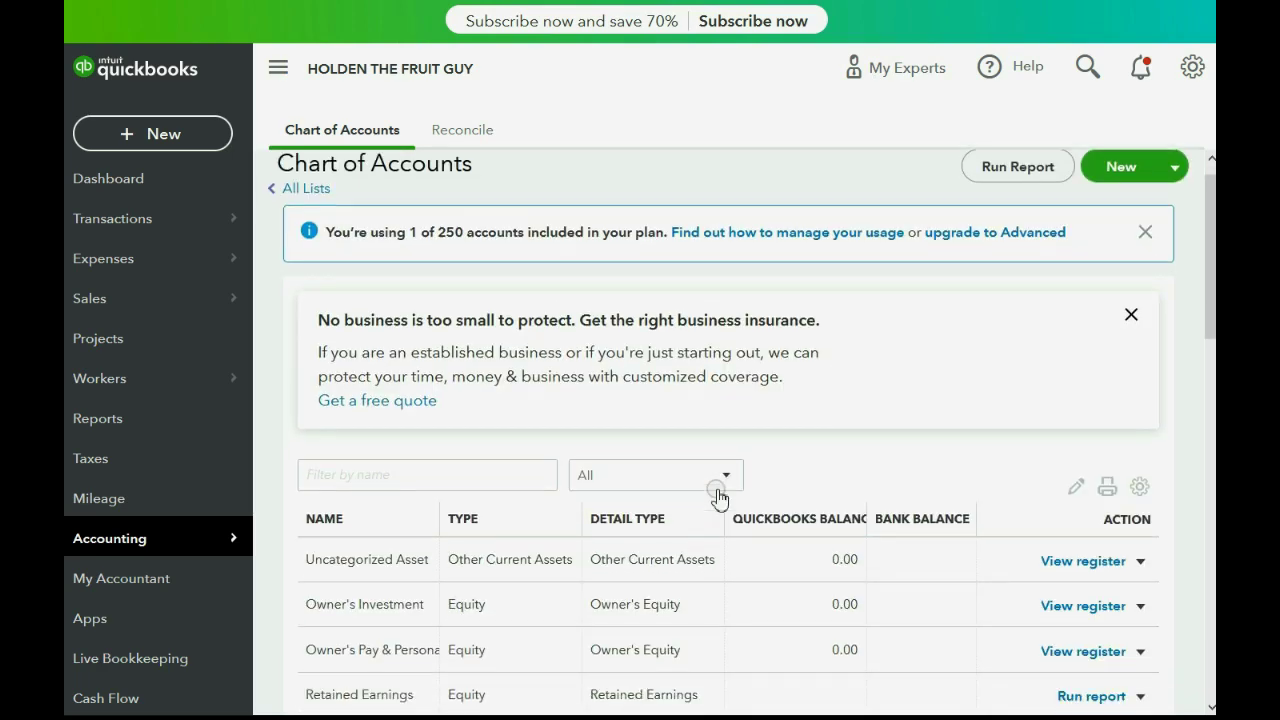
scroll(718, 497, "up", 5)
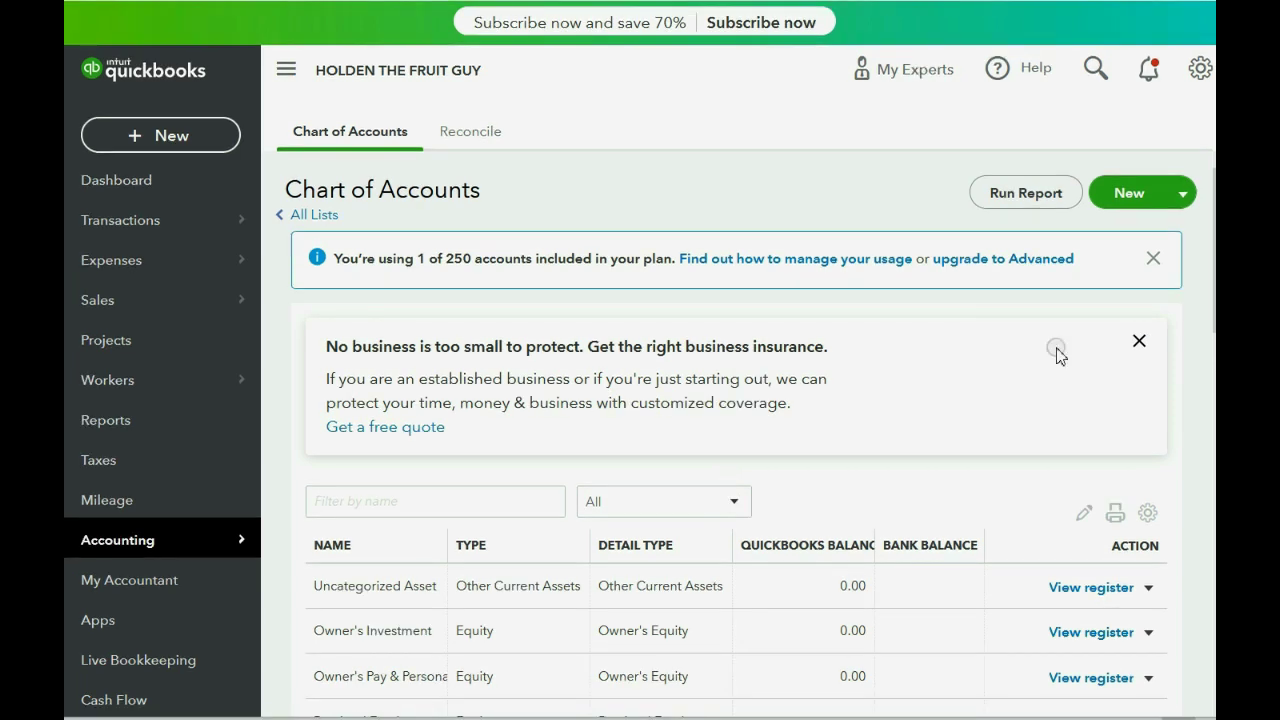
Start a new account with account type Expenses and detail type Other Business Expenses.
left_click(1120, 198)
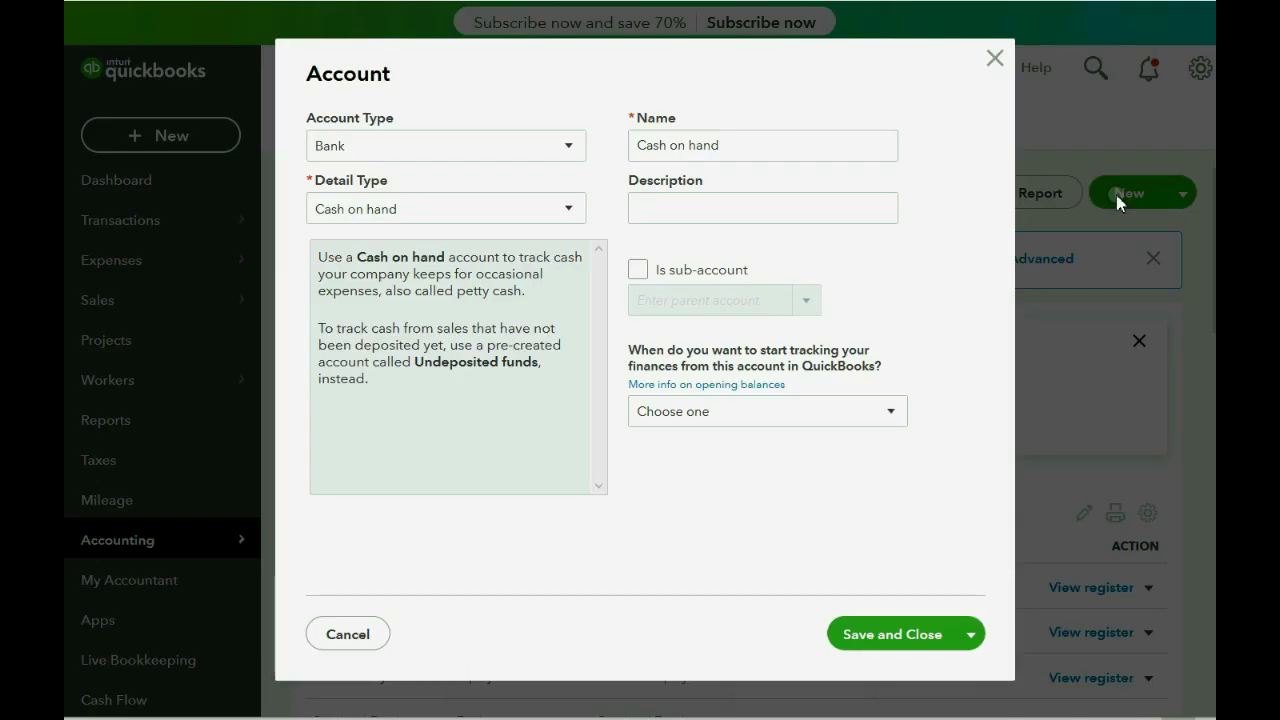
left_click(494, 158)
scroll(443, 263, "down", 2)
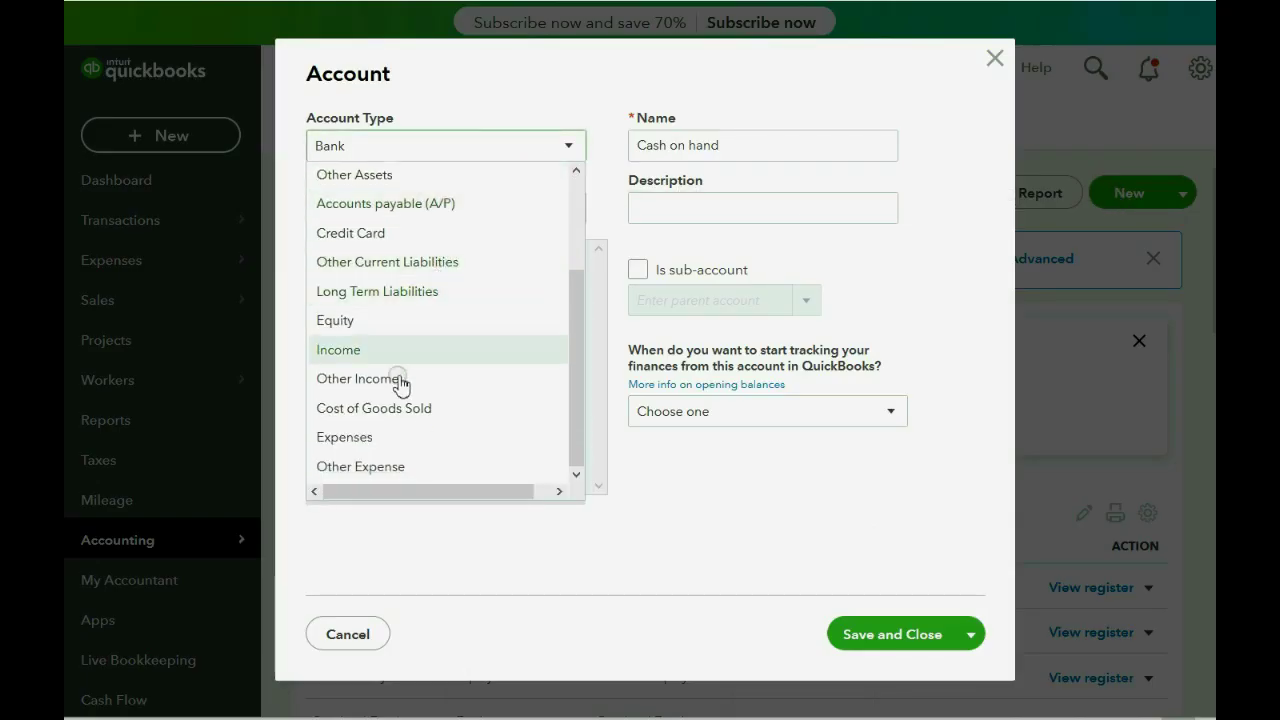
left_click(387, 439)
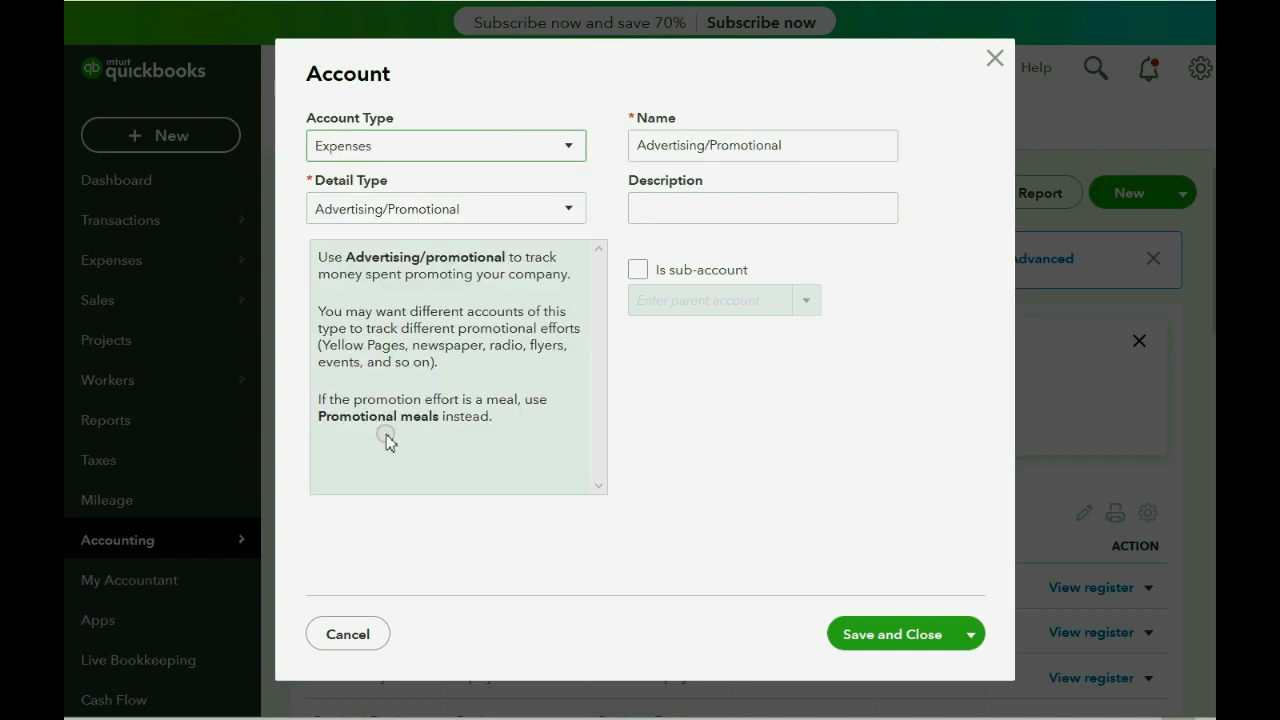
left_click(469, 219)
scroll(465, 357, "down", 3)
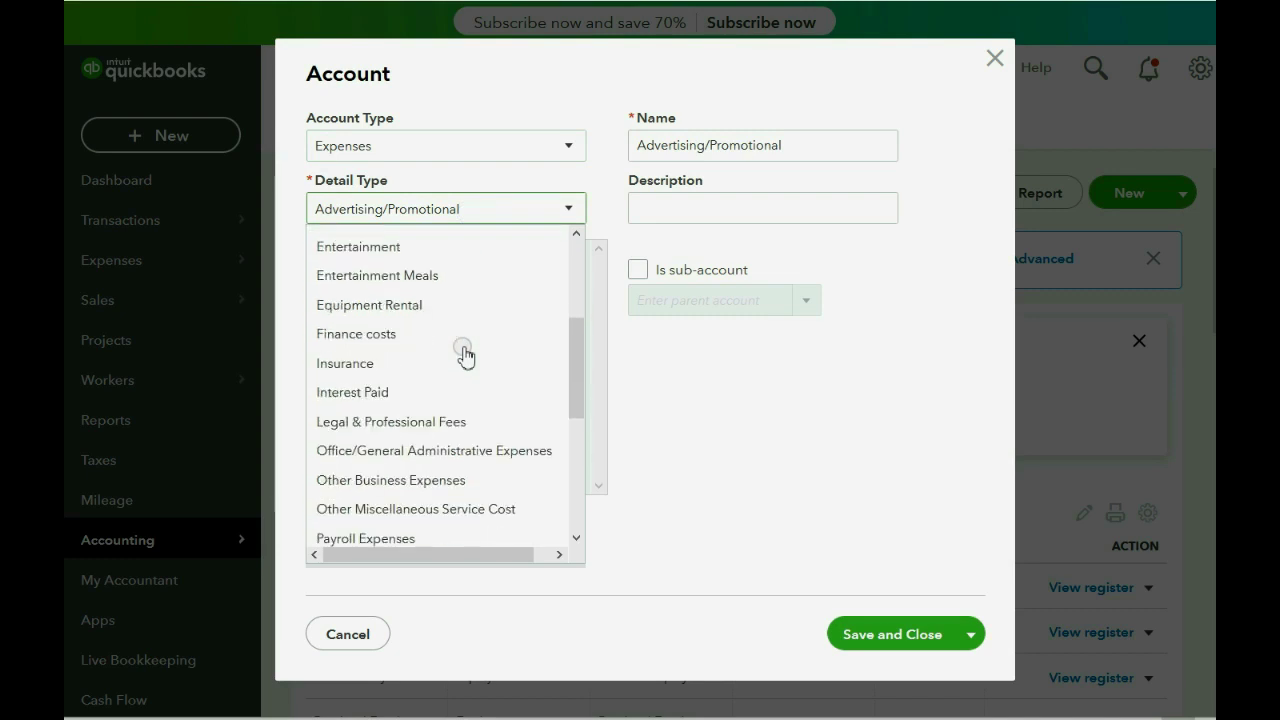
scroll(465, 355, "down", 5)
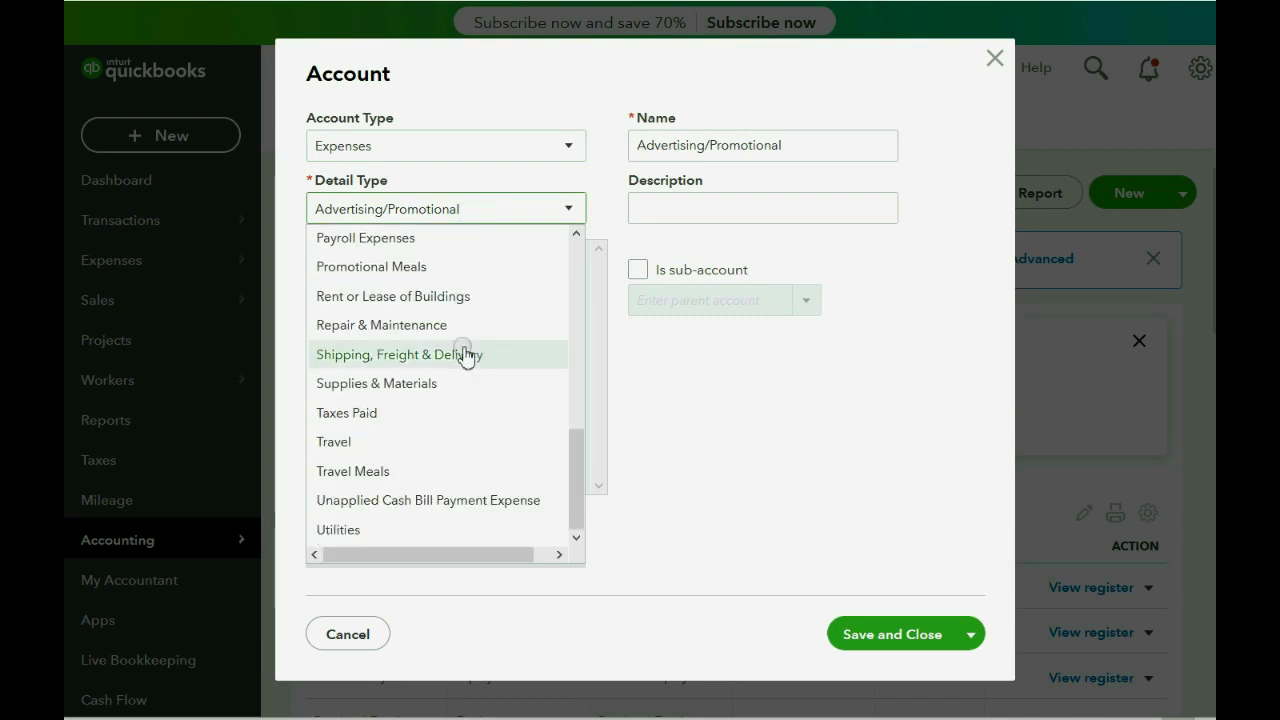
scroll(465, 357, "up", 3)
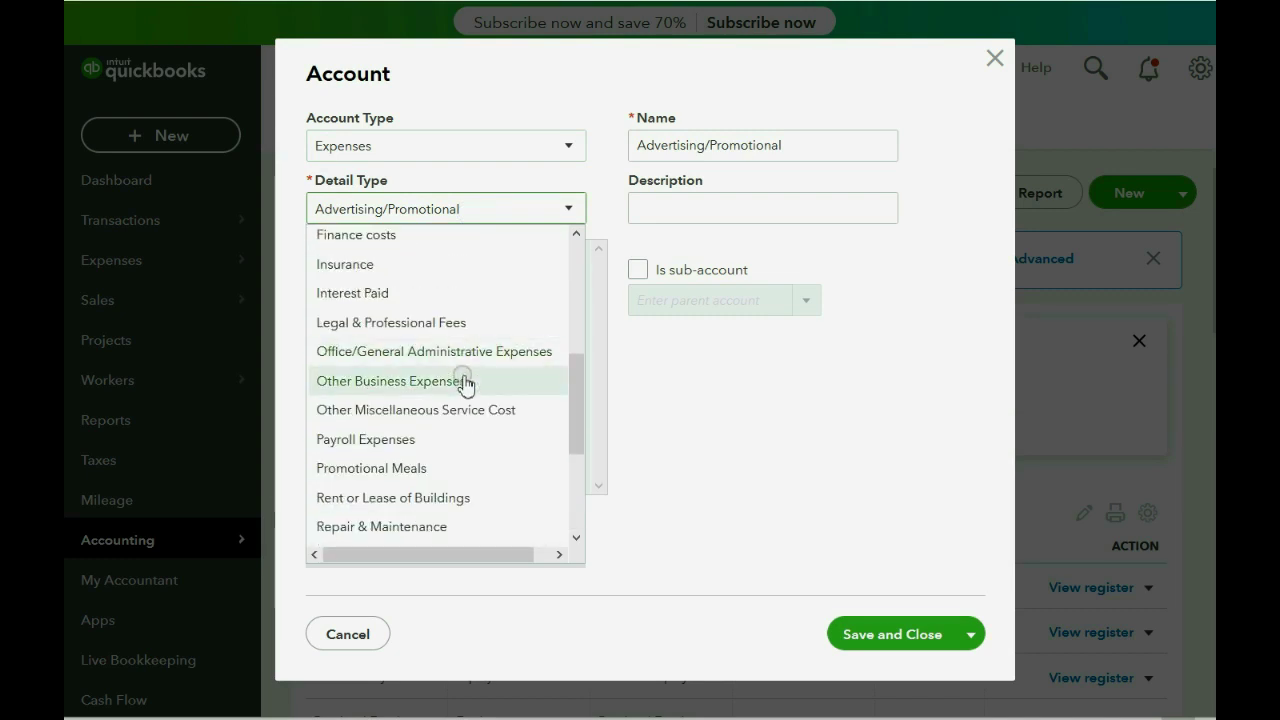
left_click(465, 382)
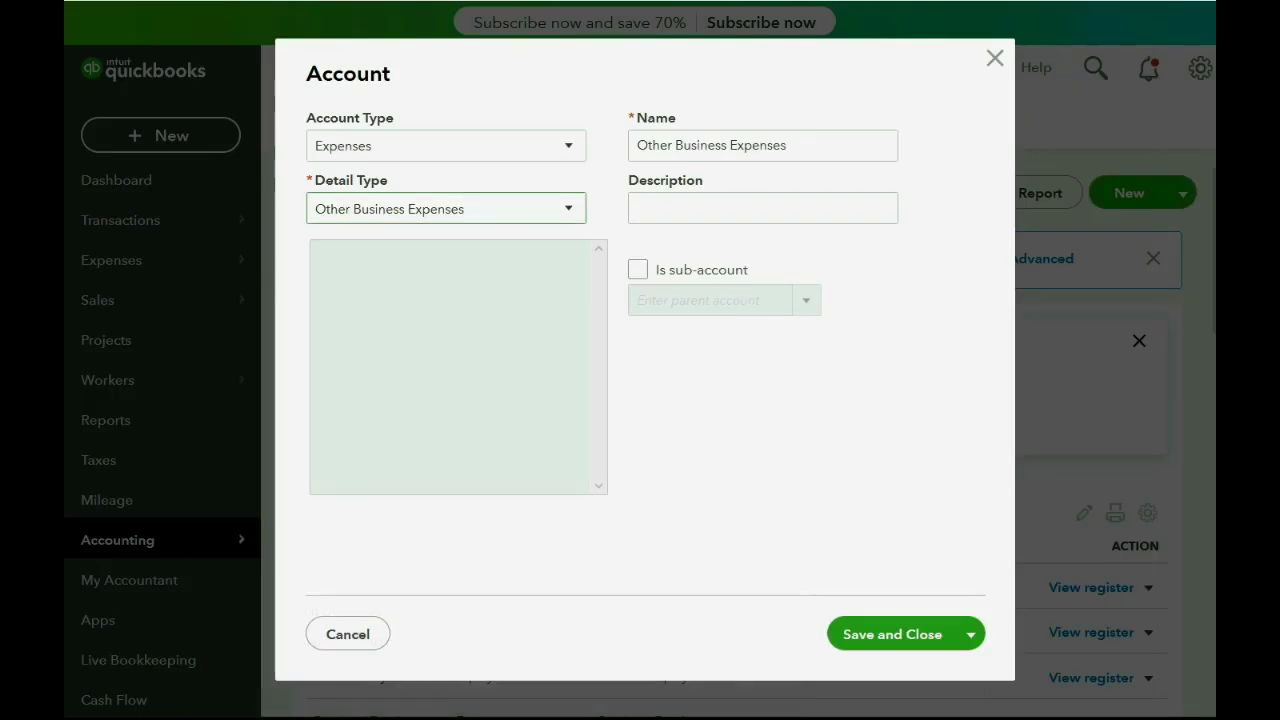
Name the expense account FRUIT CRATE PURCHASES and save it, starting another new account.
left_click_drag(806, 145, 520, 145)
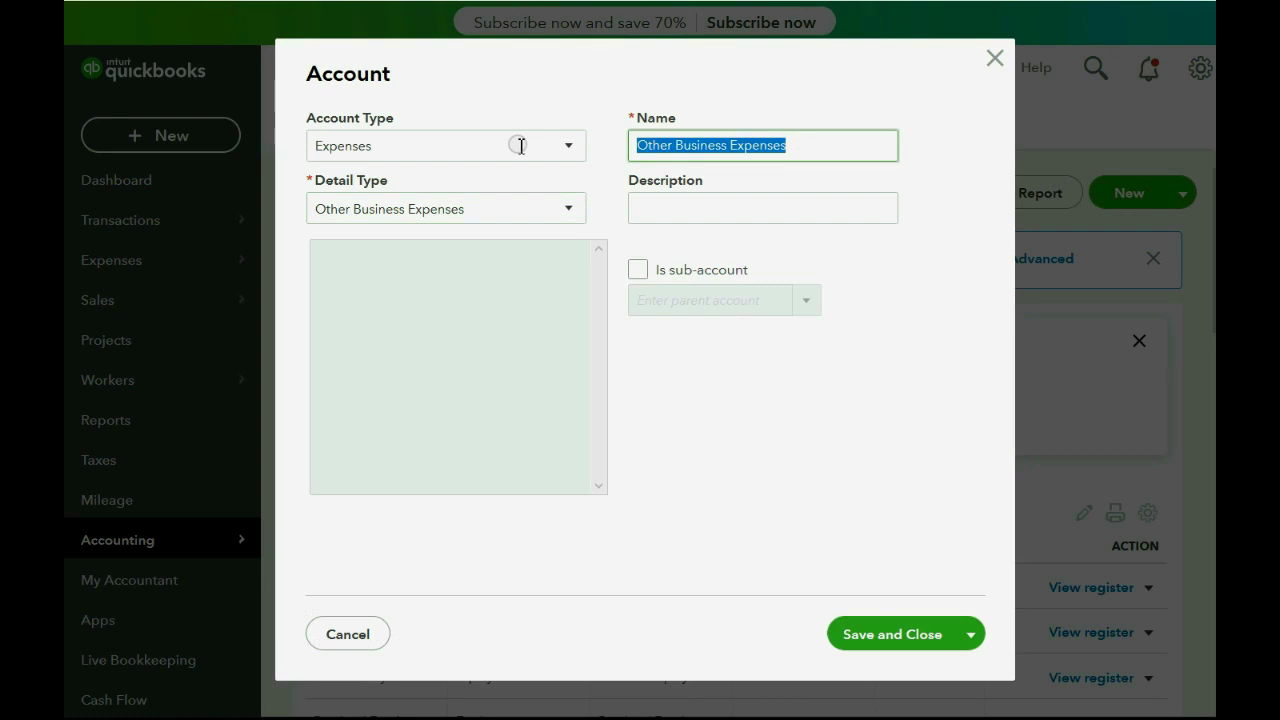
type("FRUIT")
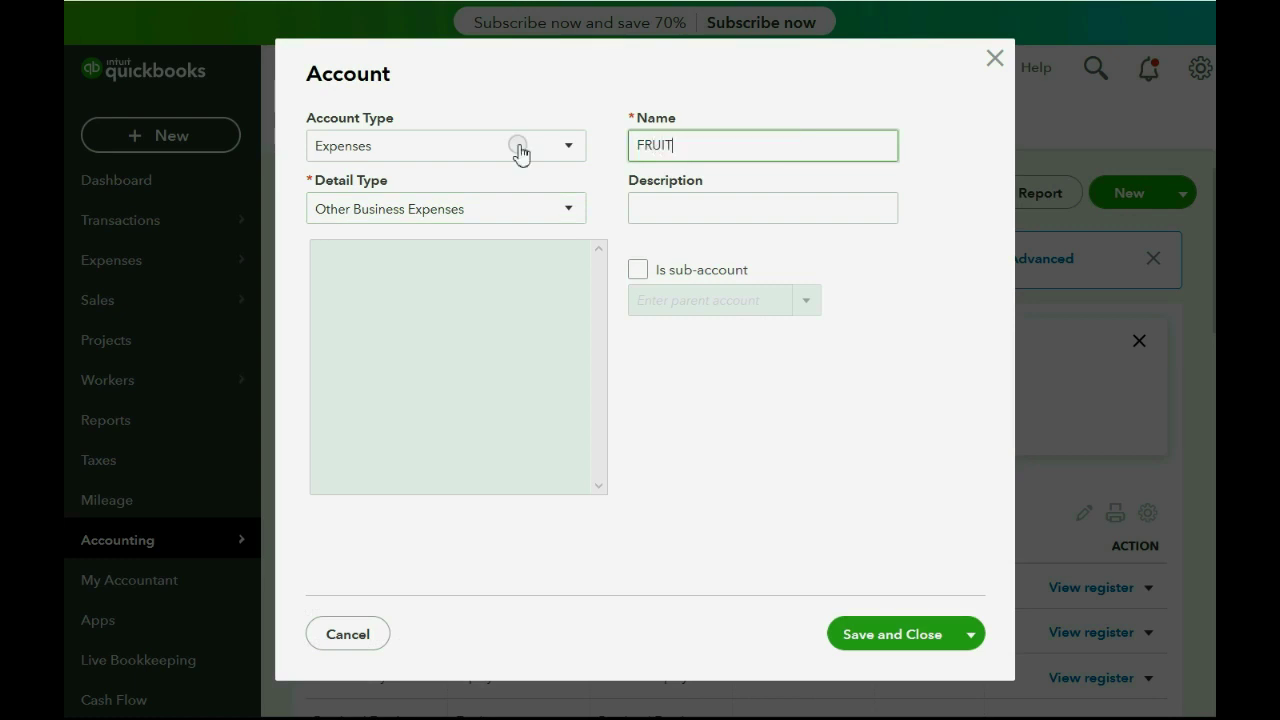
type(" CRATE P")
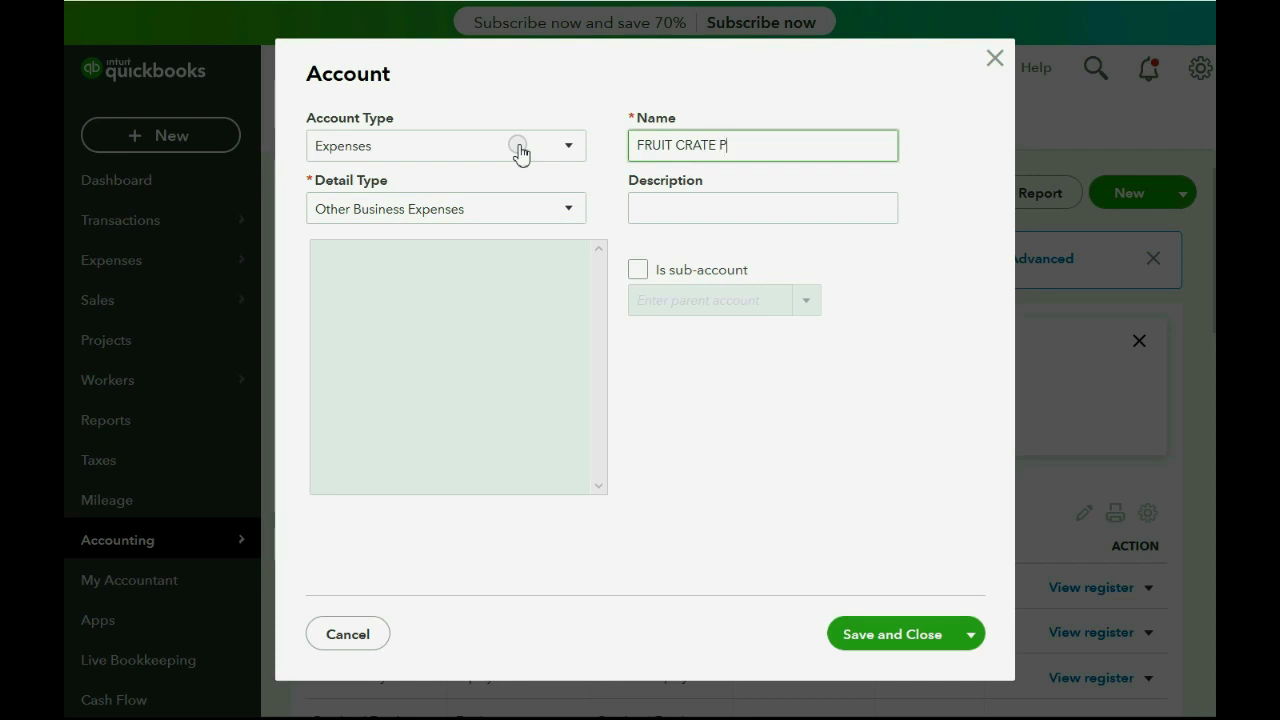
type("URCHASES")
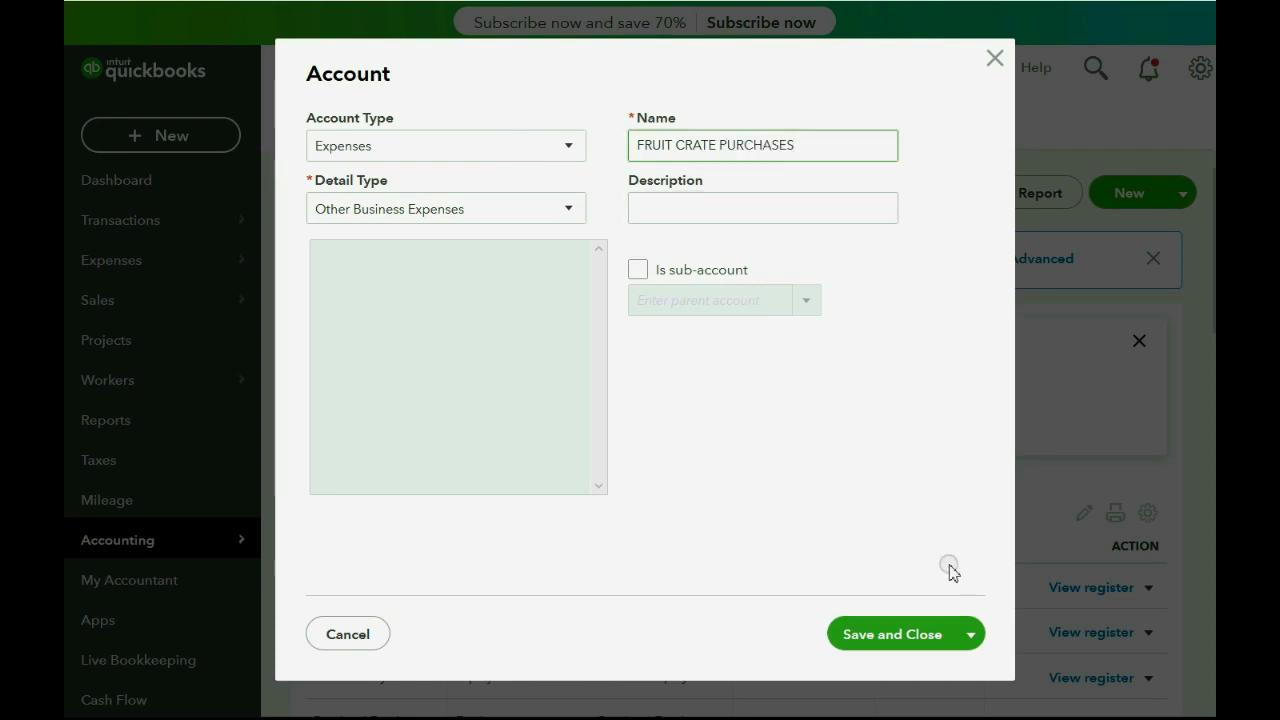
left_click(969, 634)
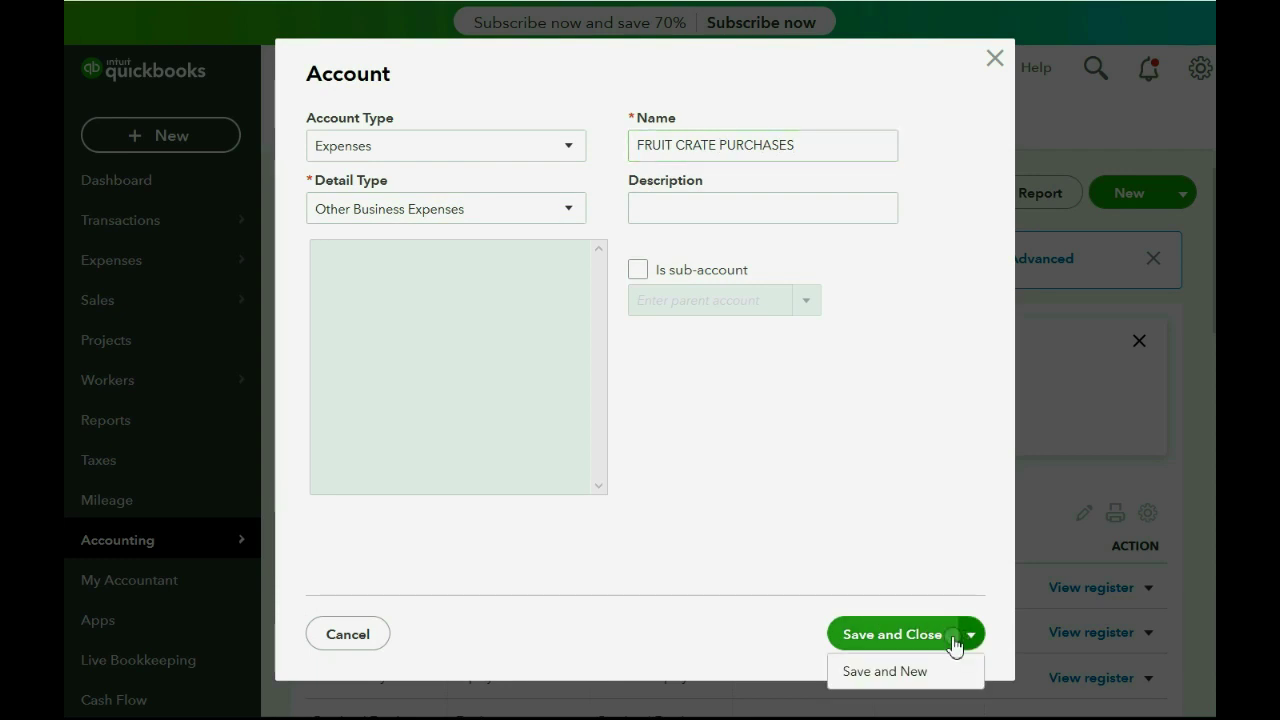
left_click(906, 672)
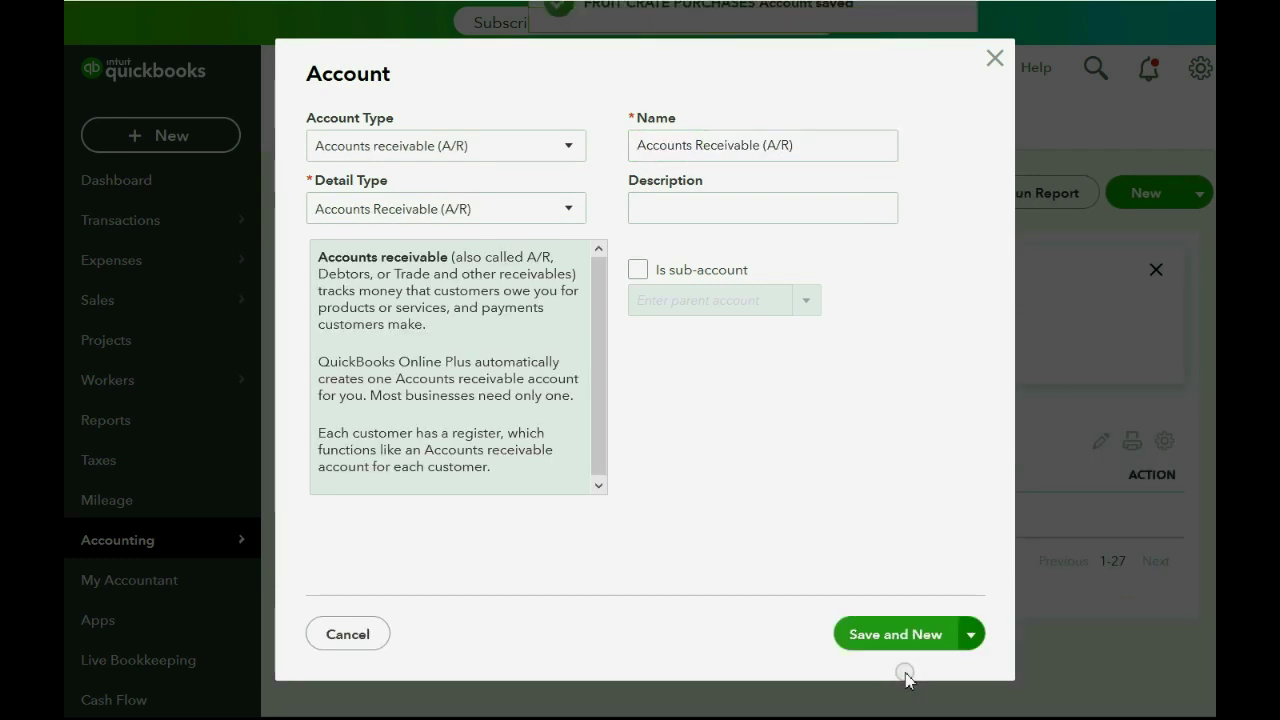
Set the new account's type to Income and its detail type to Sales of Product Income.
left_click(487, 147)
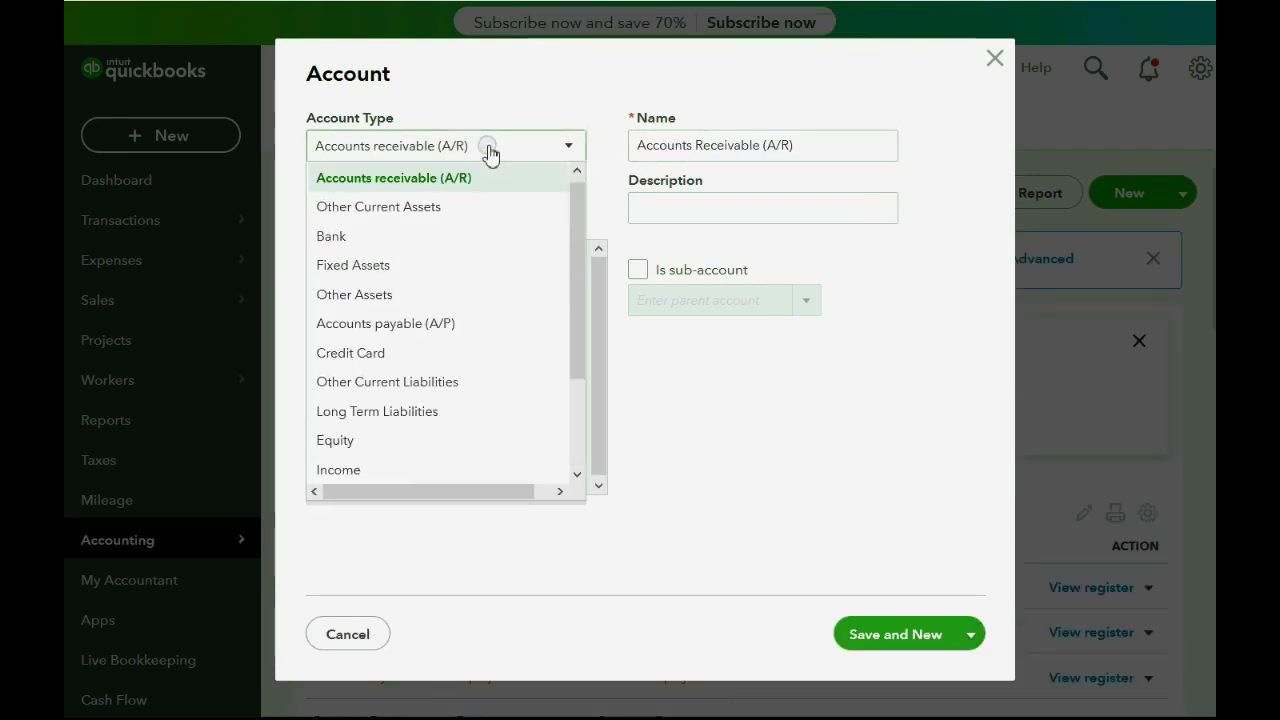
scroll(449, 271, "down", 3)
left_click(415, 347)
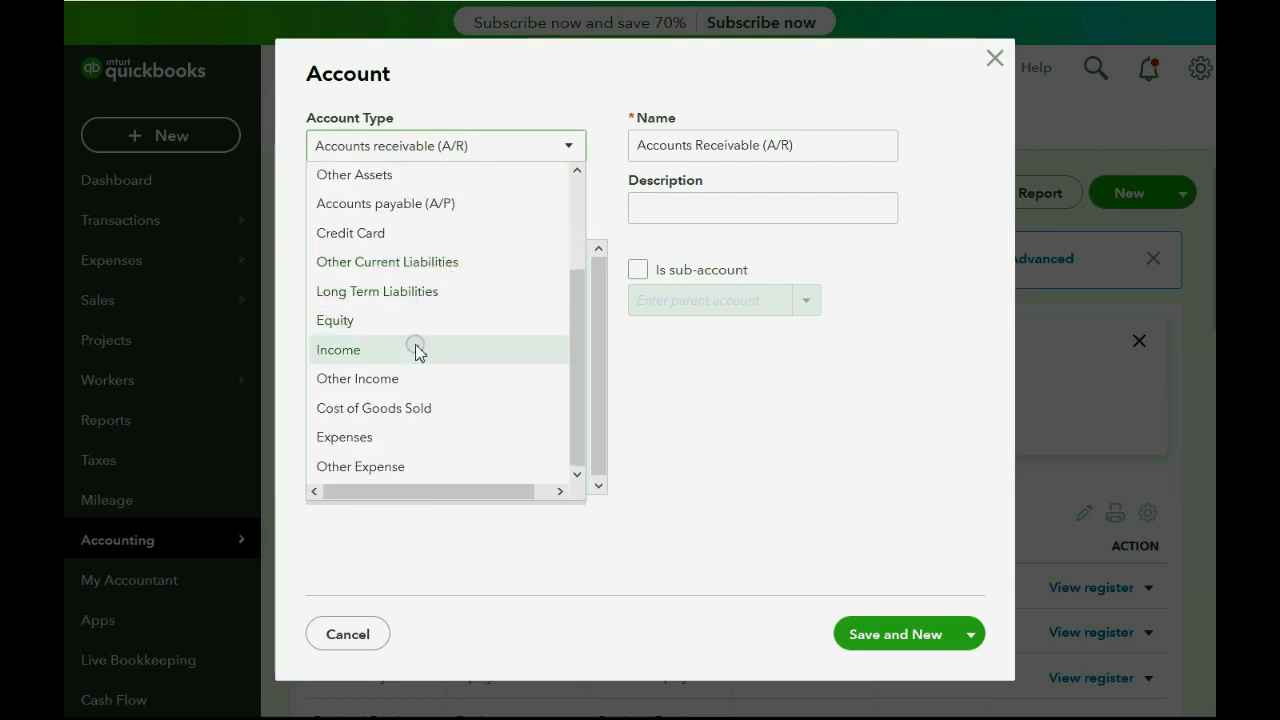
left_click(471, 209)
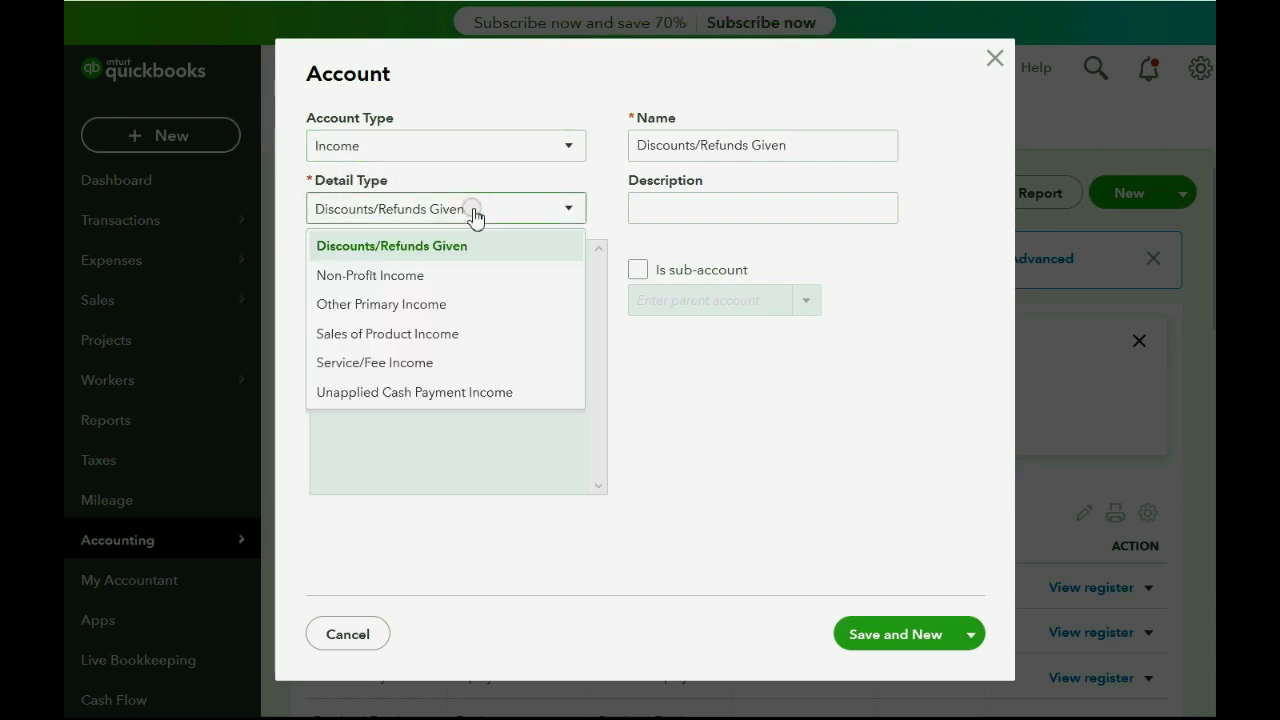
left_click(471, 334)
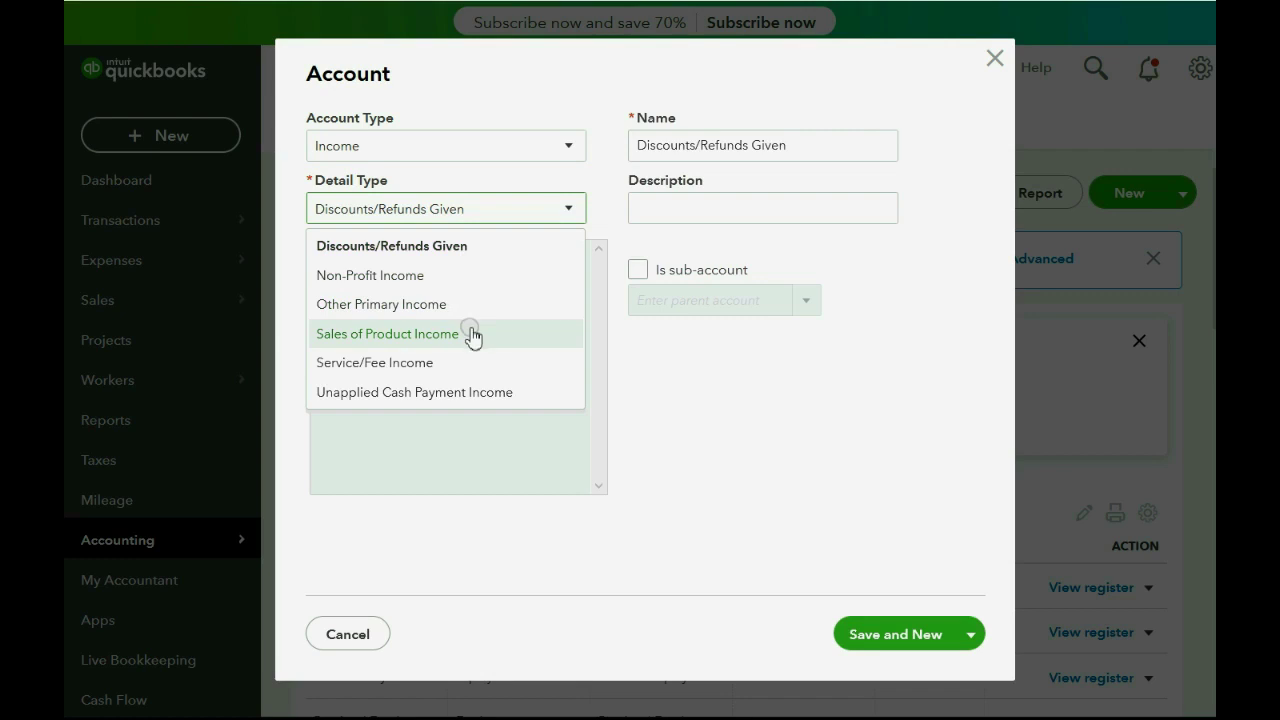
left_click(471, 334)
left_click(471, 334)
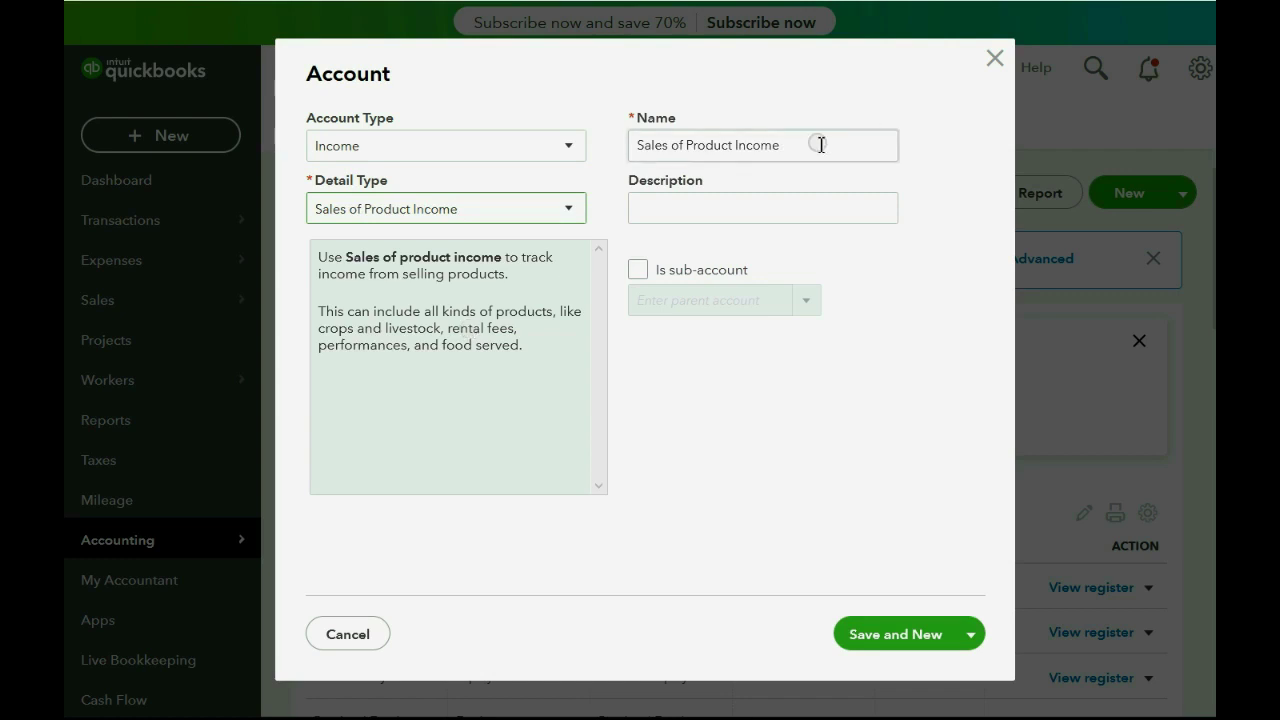
Name the income account FRUIT CRATE SALES and save it, starting another new account.
left_click_drag(817, 143, 608, 140)
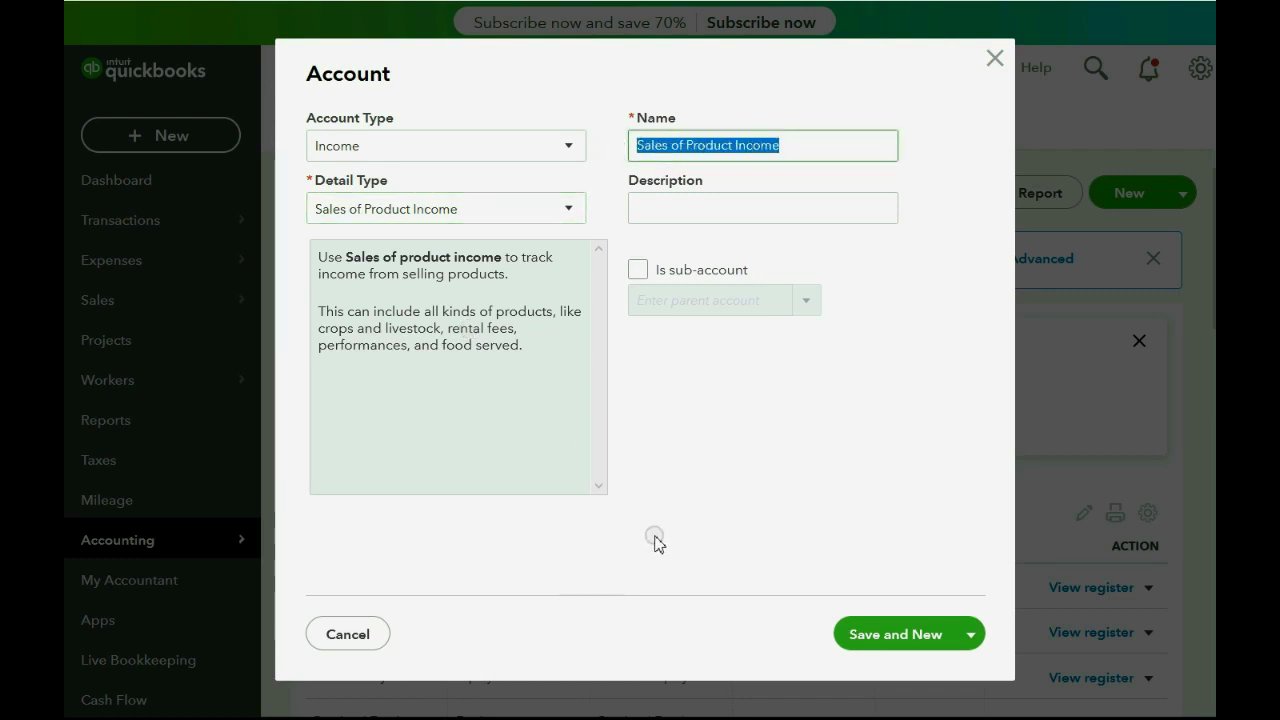
type("FRUIT CRATE SALES")
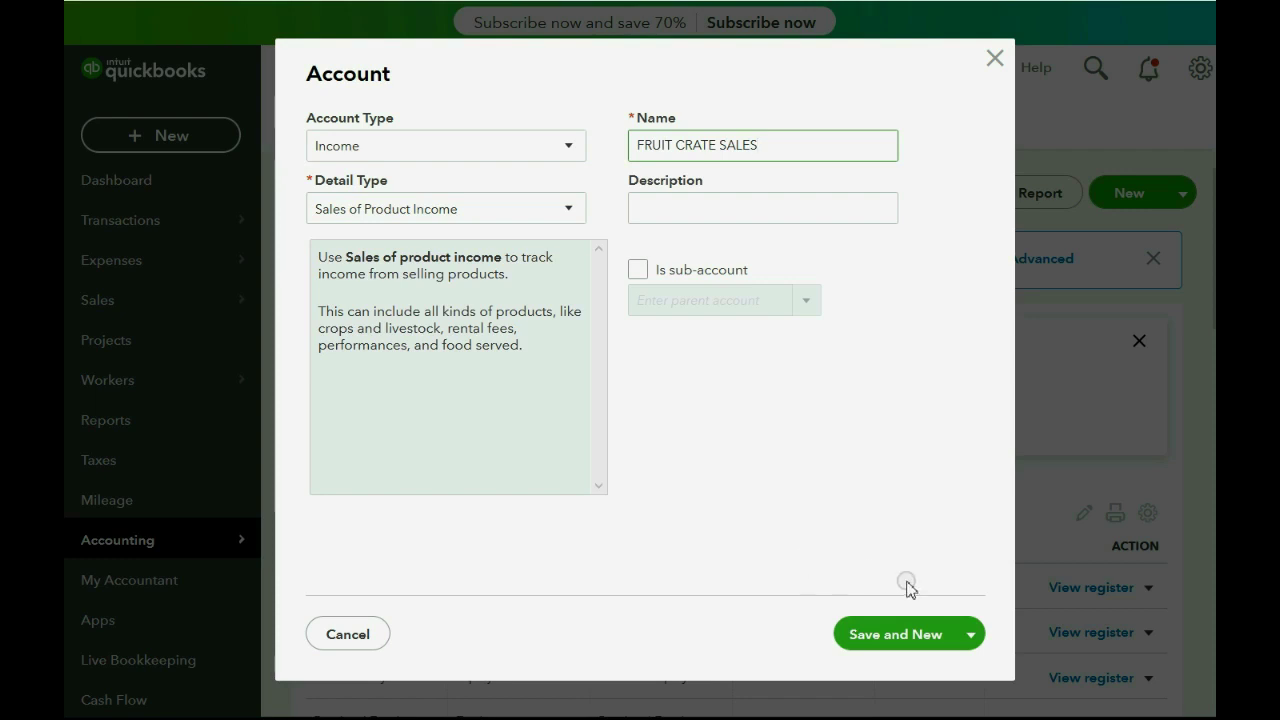
left_click(930, 636)
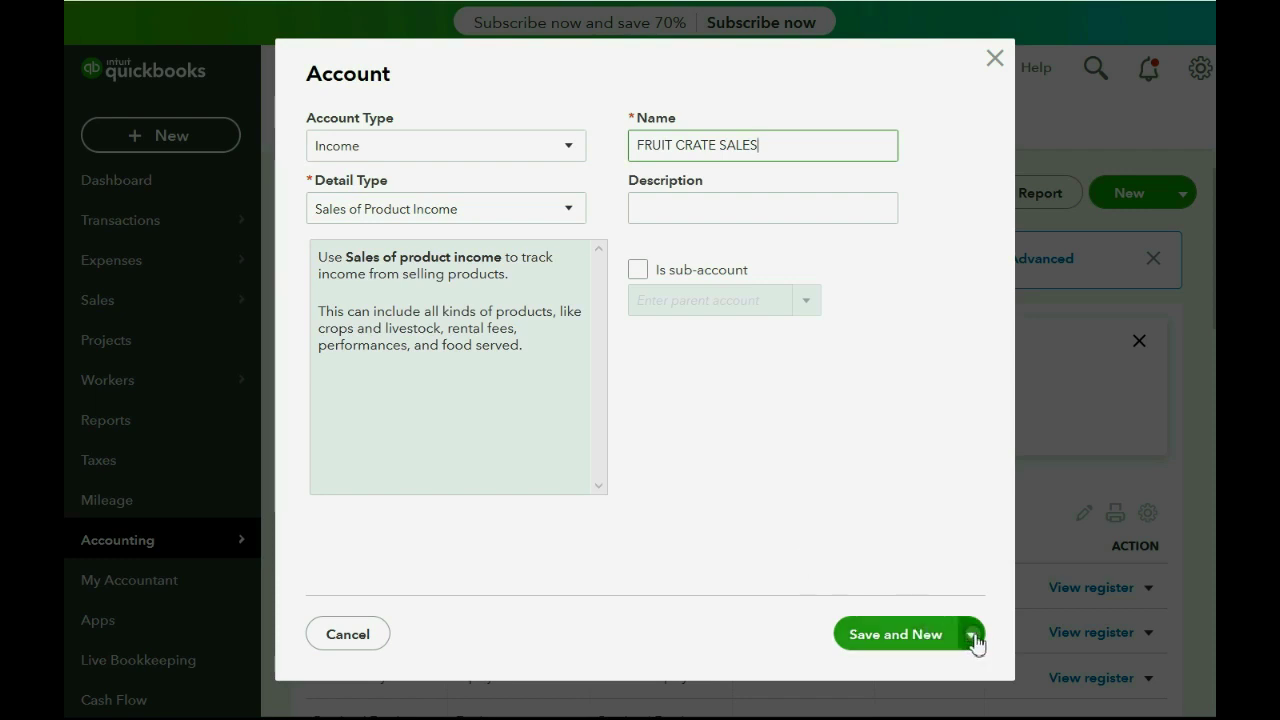
left_click(973, 636)
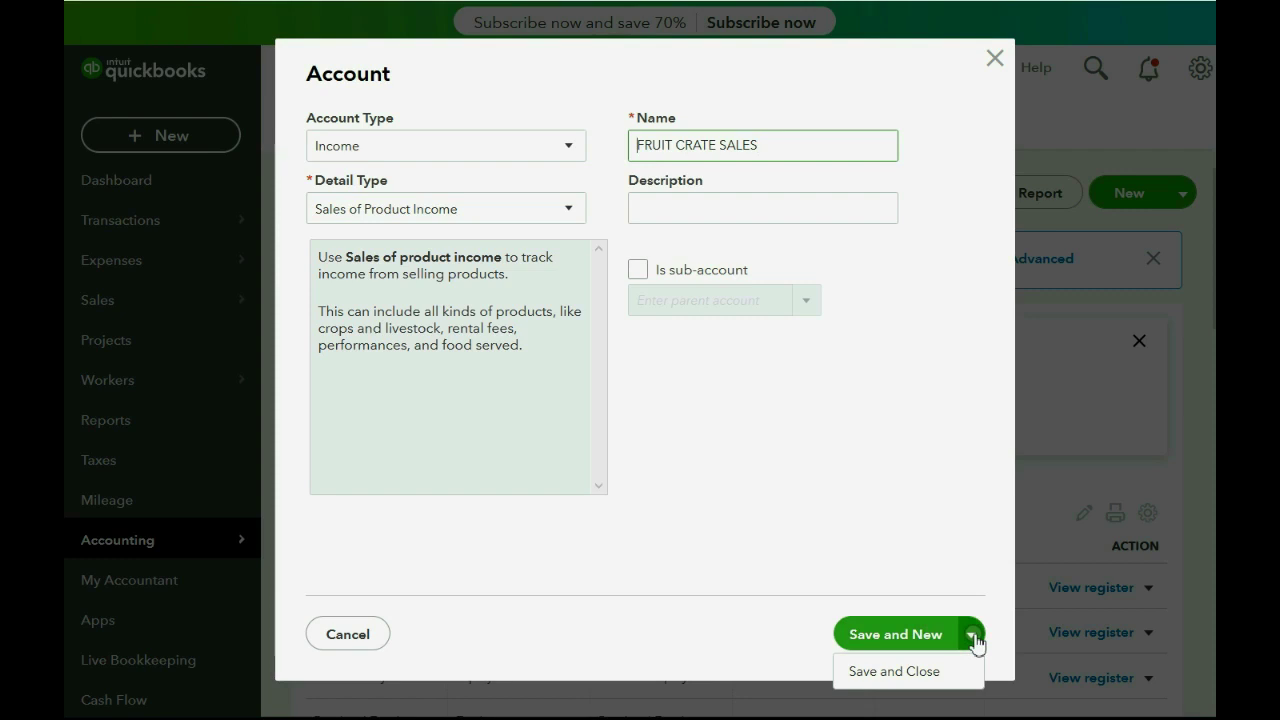
left_click(908, 636)
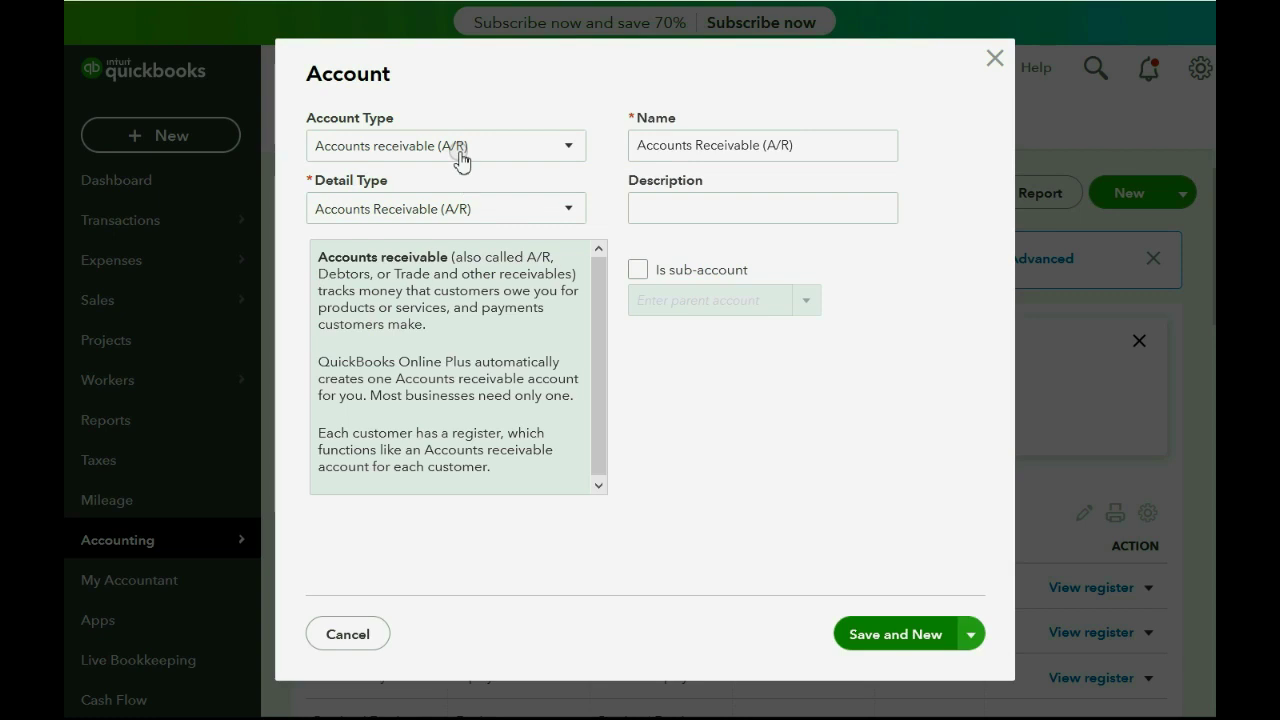
Save an Accounts receivable (A/R) account under its default name and start another new account.
left_click(507, 136)
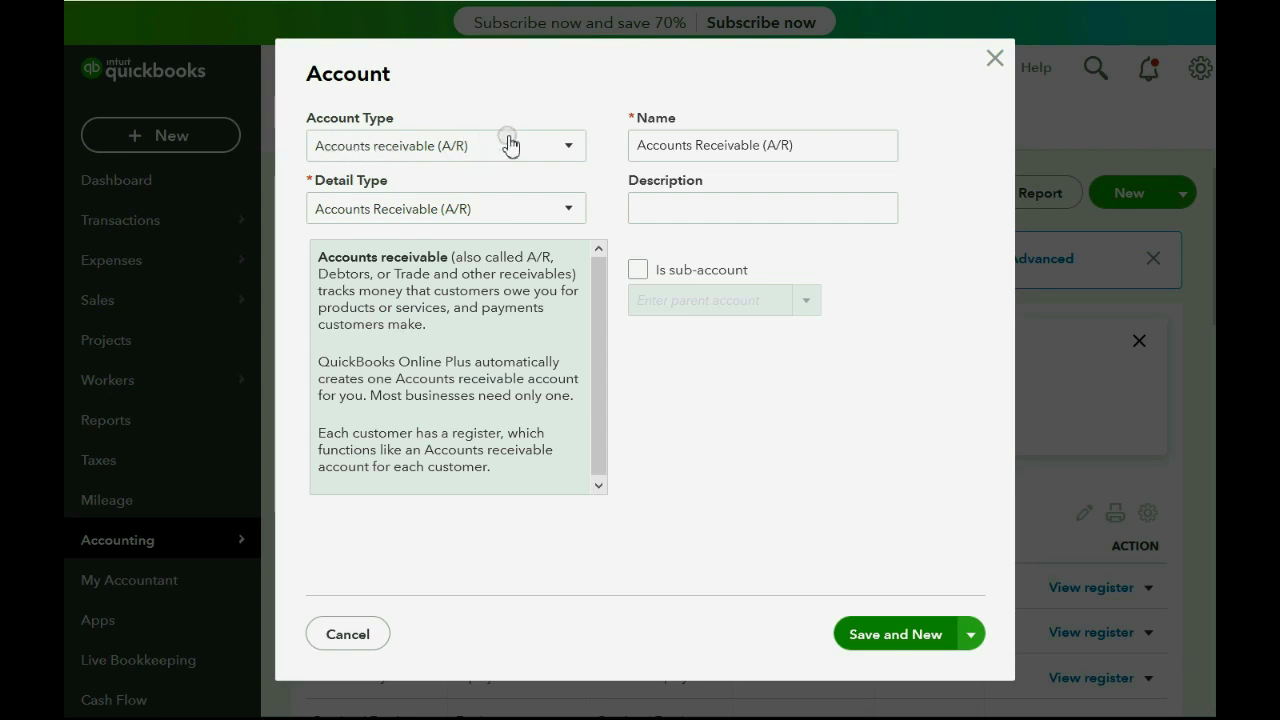
left_click(452, 146)
left_click(452, 146)
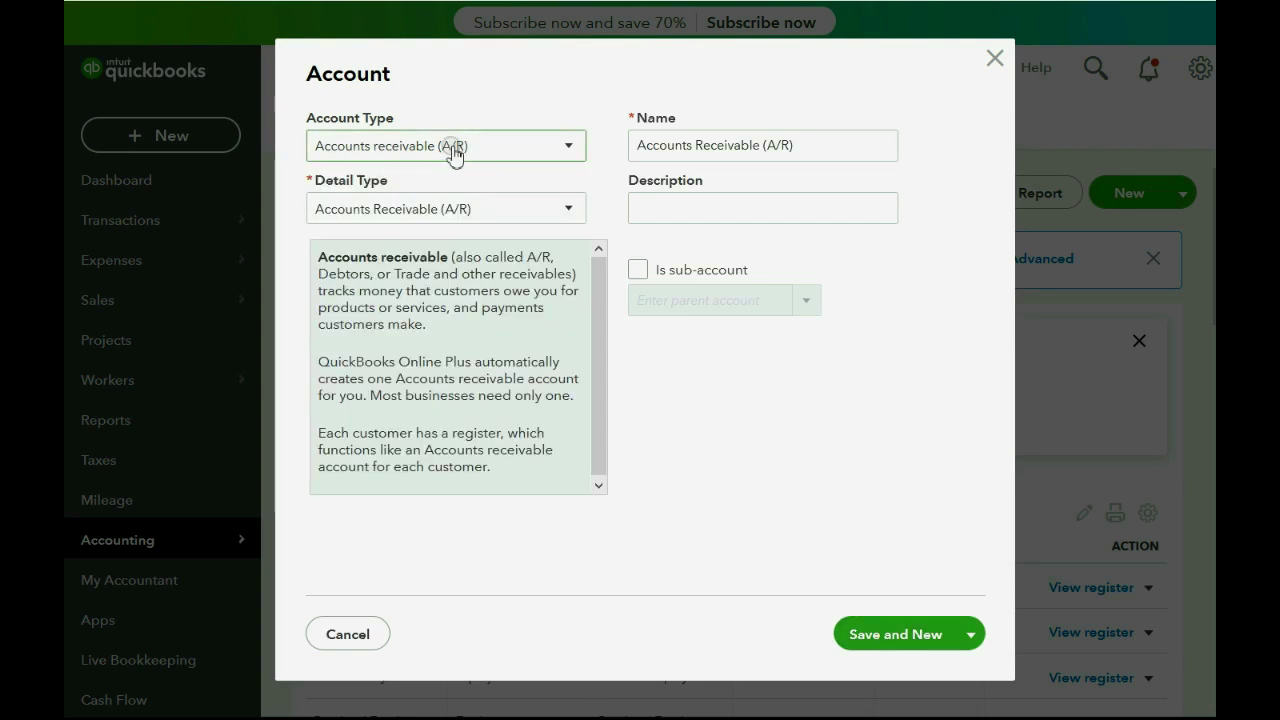
left_click(886, 634)
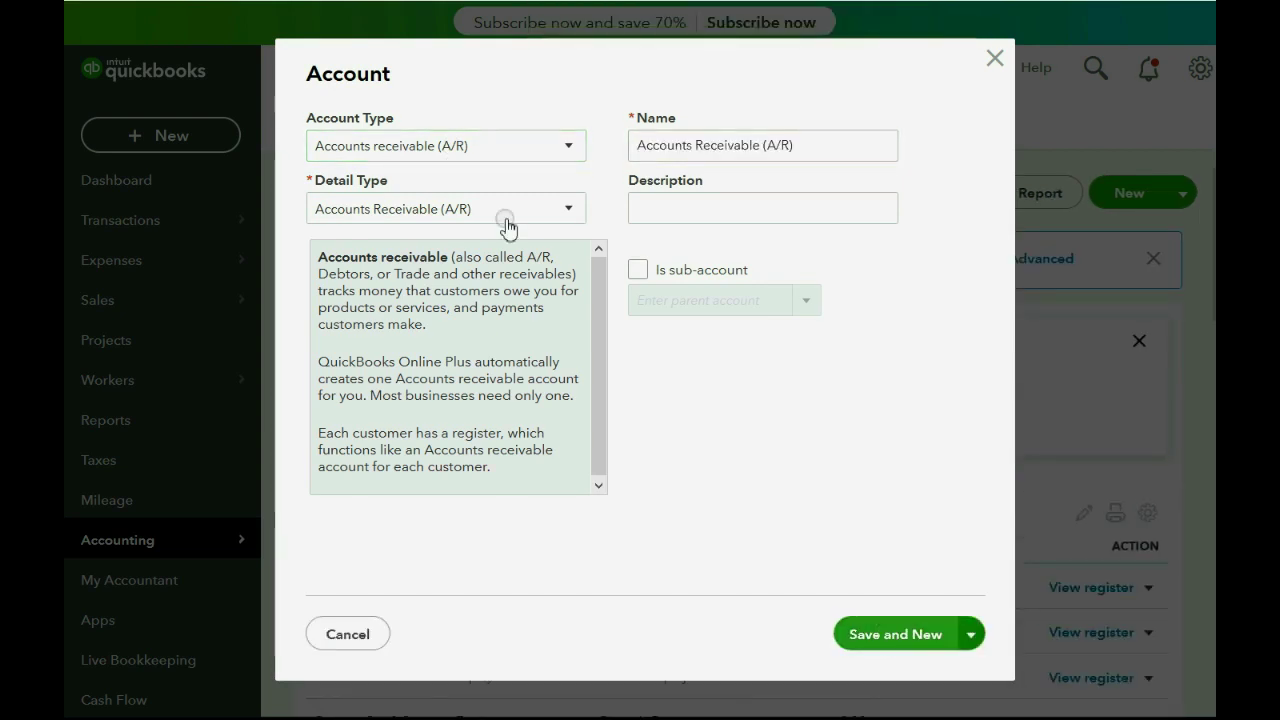
Create an Accounts payable (A/P) account with its default name, save it and start another new account.
left_click(481, 148)
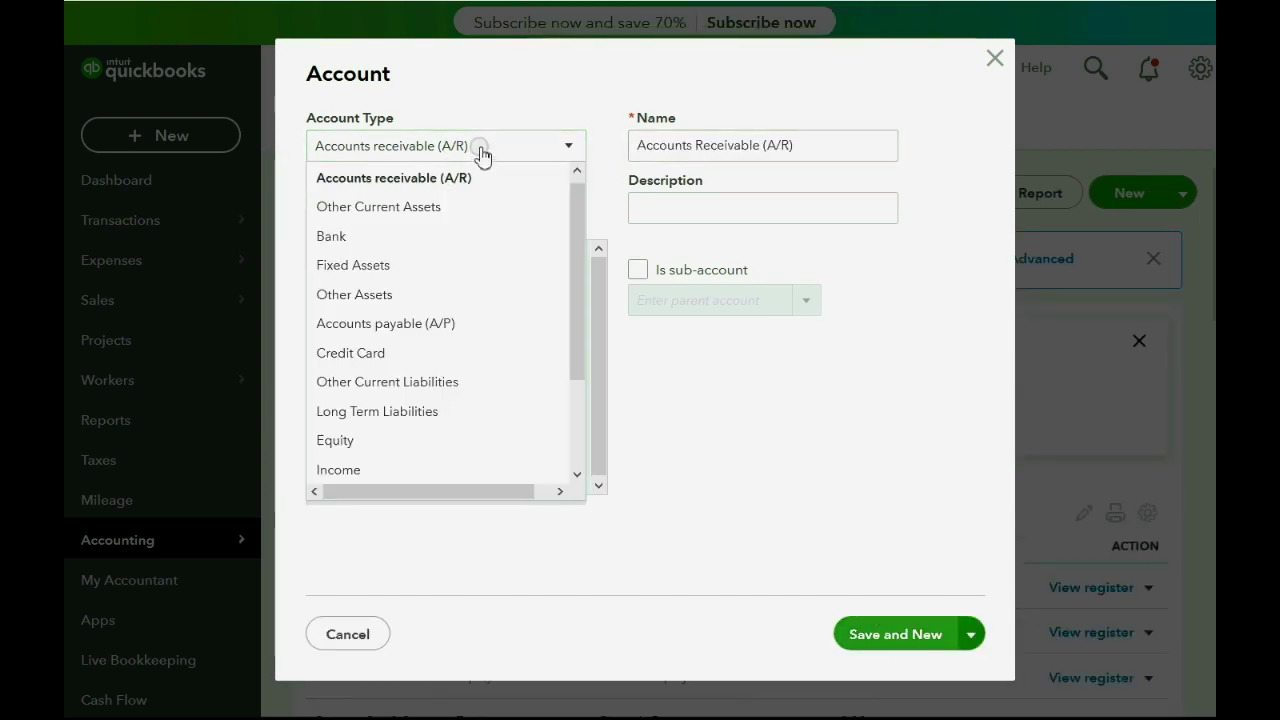
left_click(459, 325)
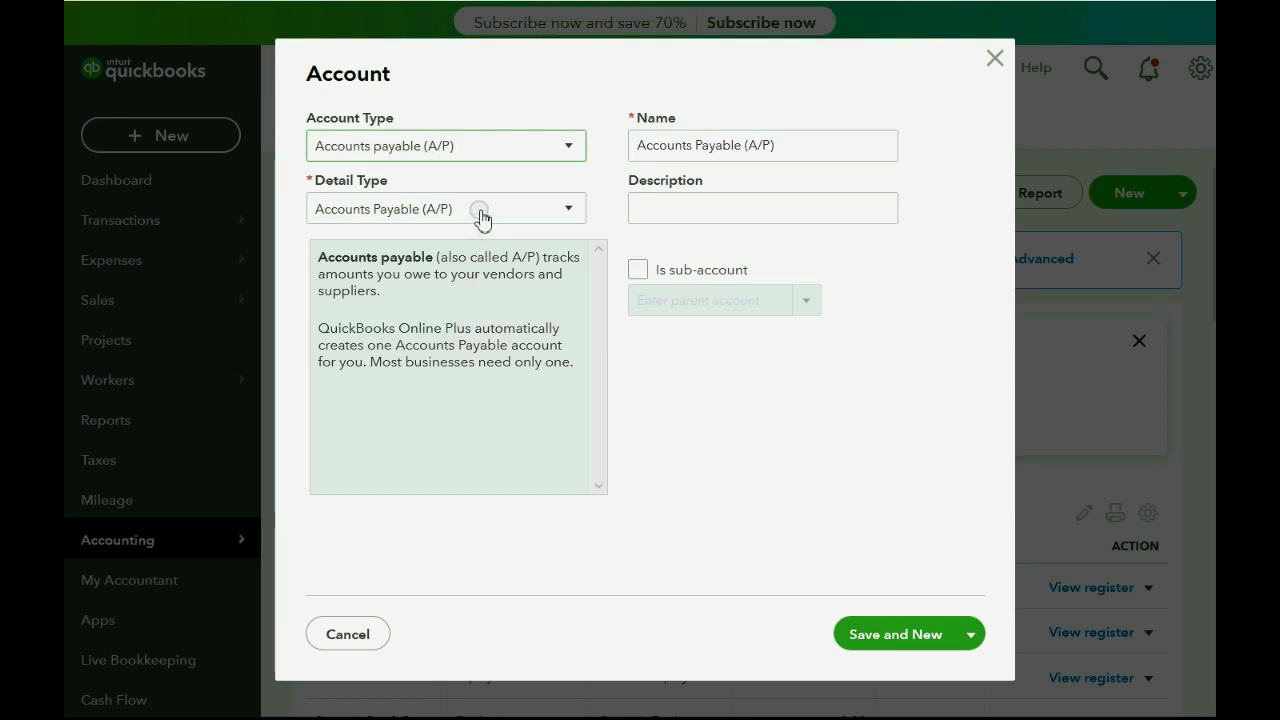
left_click(872, 634)
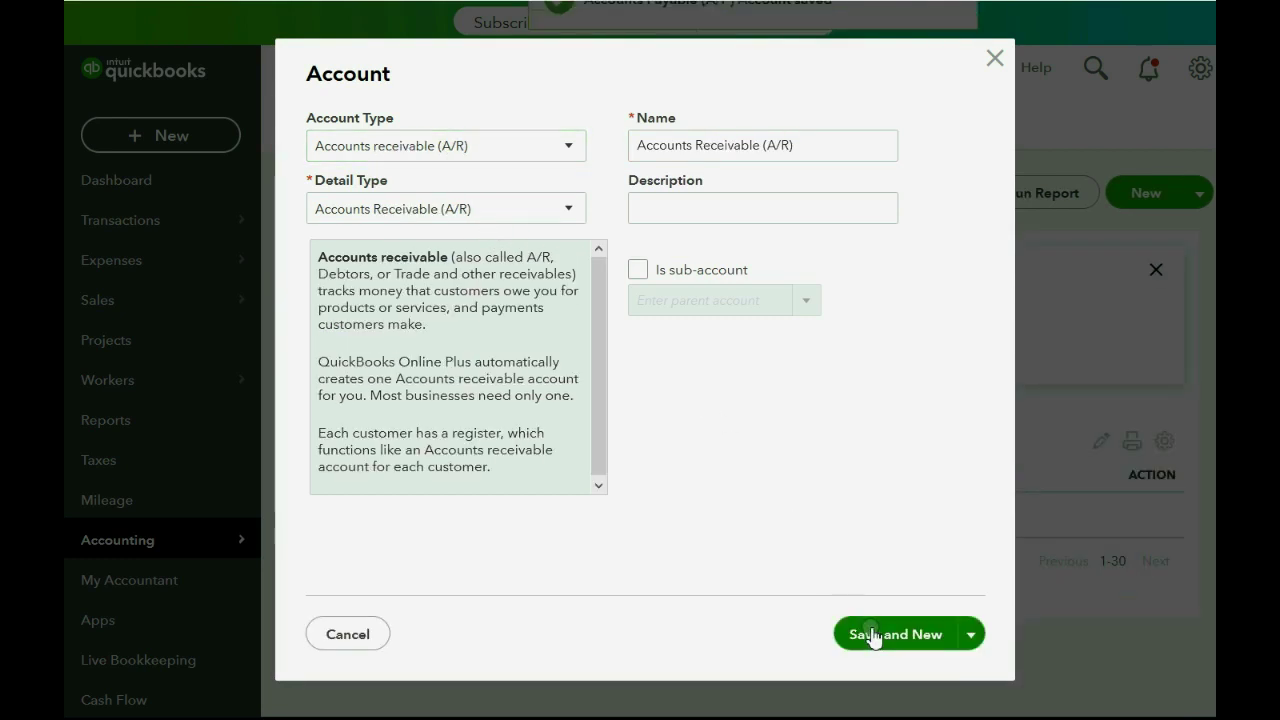
Set the new account's type to Bank and its detail type to Checking.
left_click(486, 149)
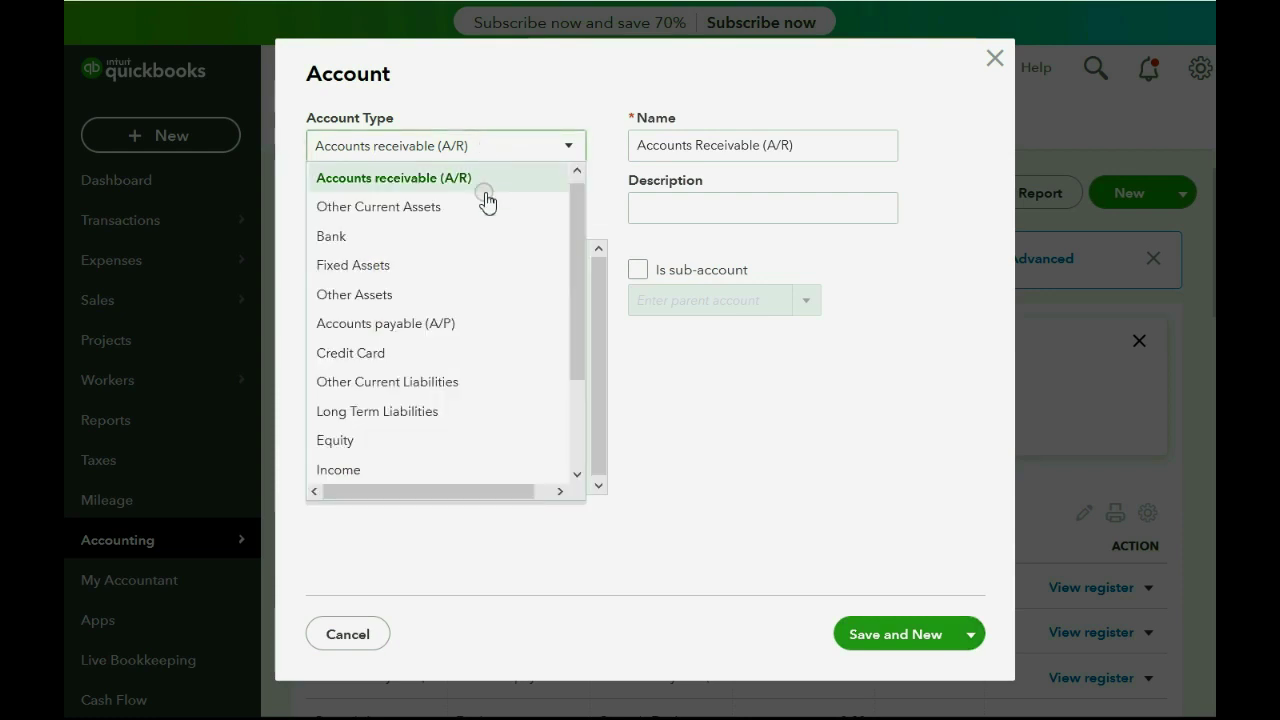
left_click(460, 238)
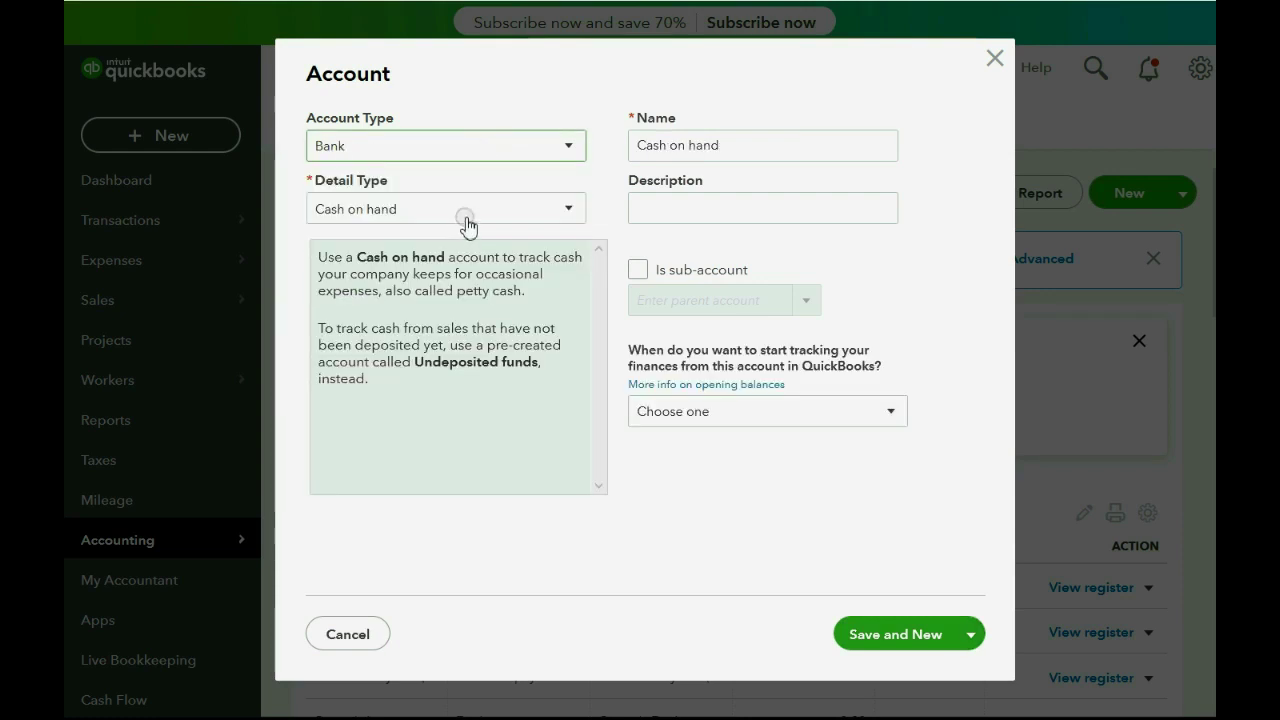
left_click(467, 212)
left_click(472, 277)
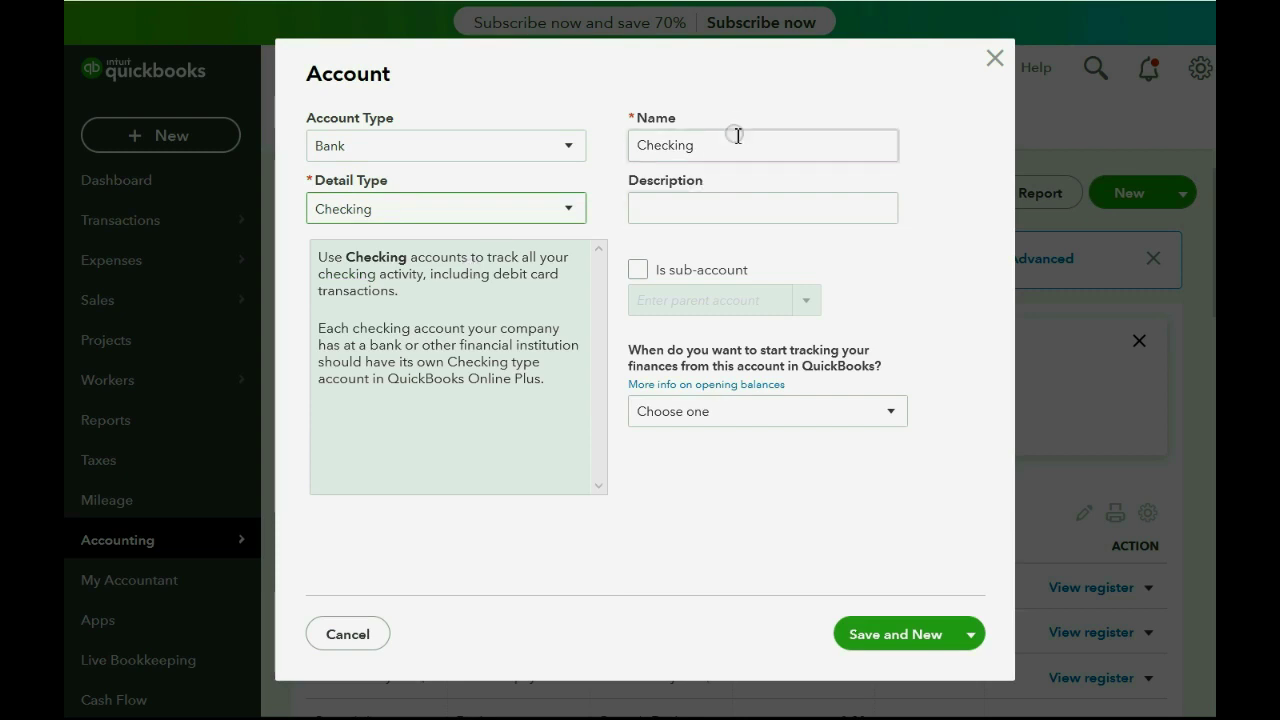
Name the checking account CASH IN CHASE BANK, then save it and close the account form.
left_click_drag(722, 136, 590, 146)
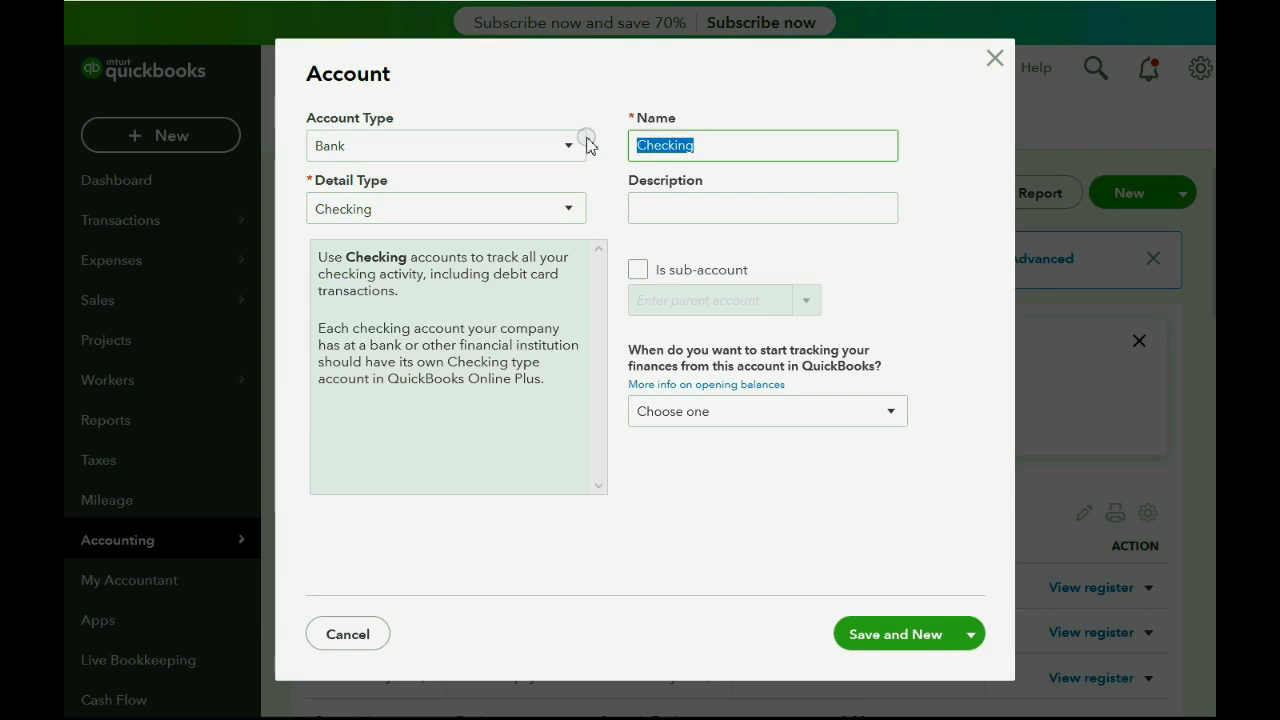
type("CASH IN CHA")
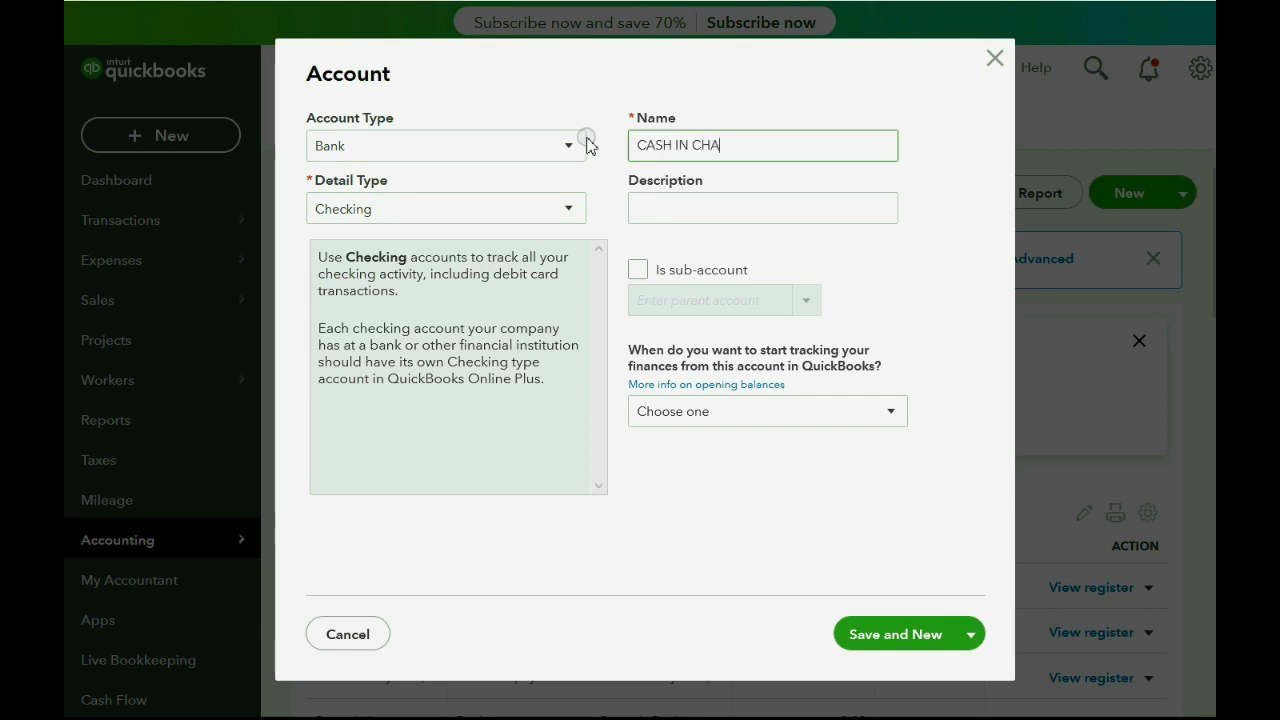
type("SE BANK")
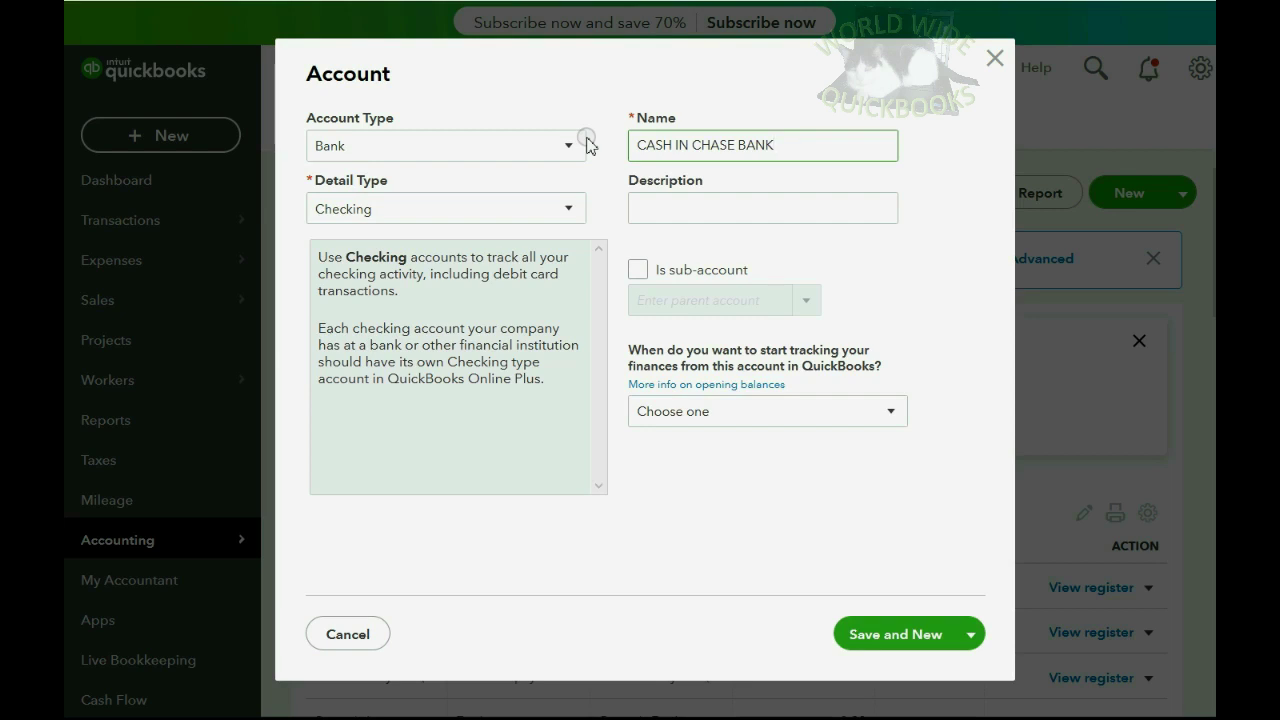
left_click(968, 634)
left_click(923, 672)
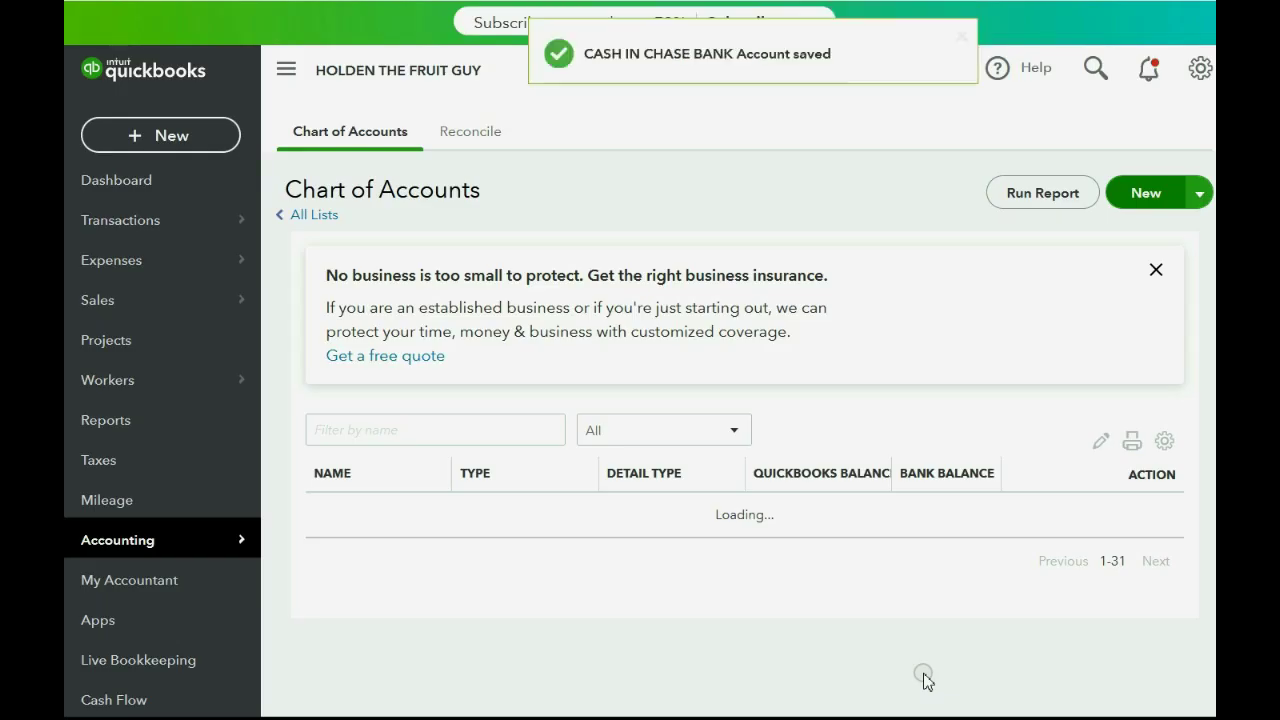
Review the chart of accounts from the bank account through the income and expense accounts.
scroll(648, 403, "down", 2)
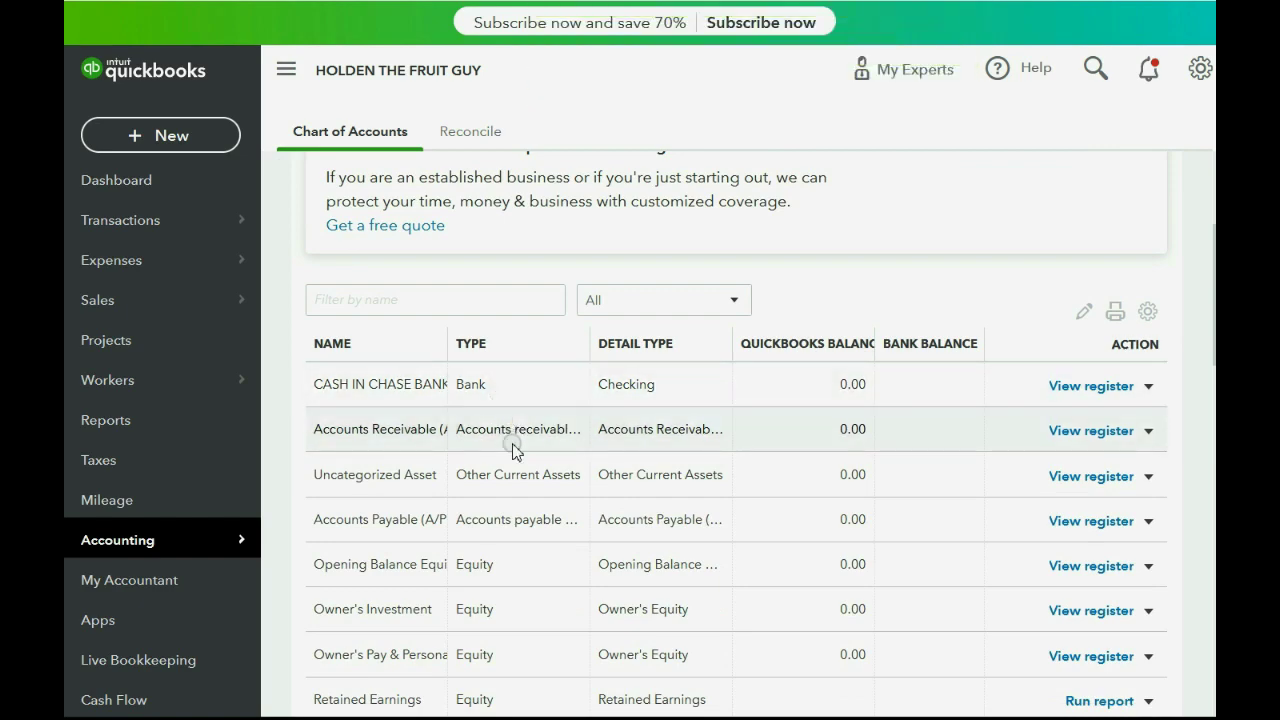
scroll(523, 525, "down", 3)
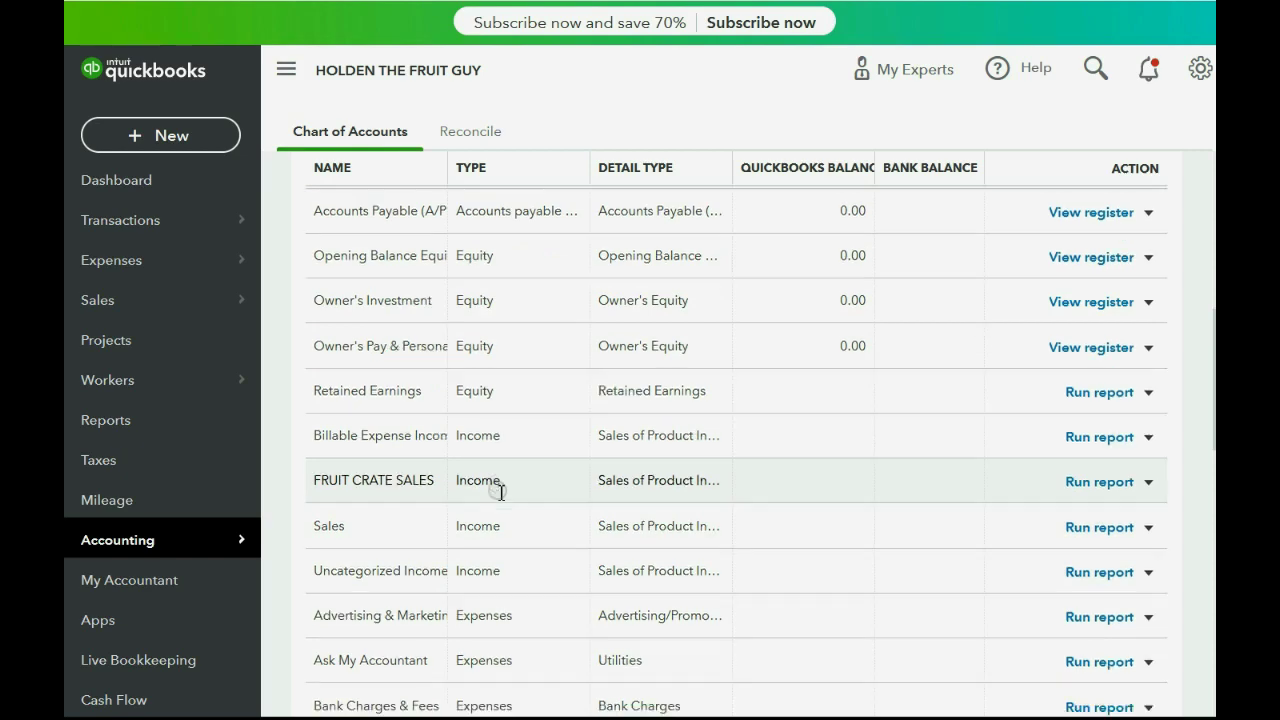
scroll(500, 490, "down", 3)
scroll(500, 495, "down", 5)
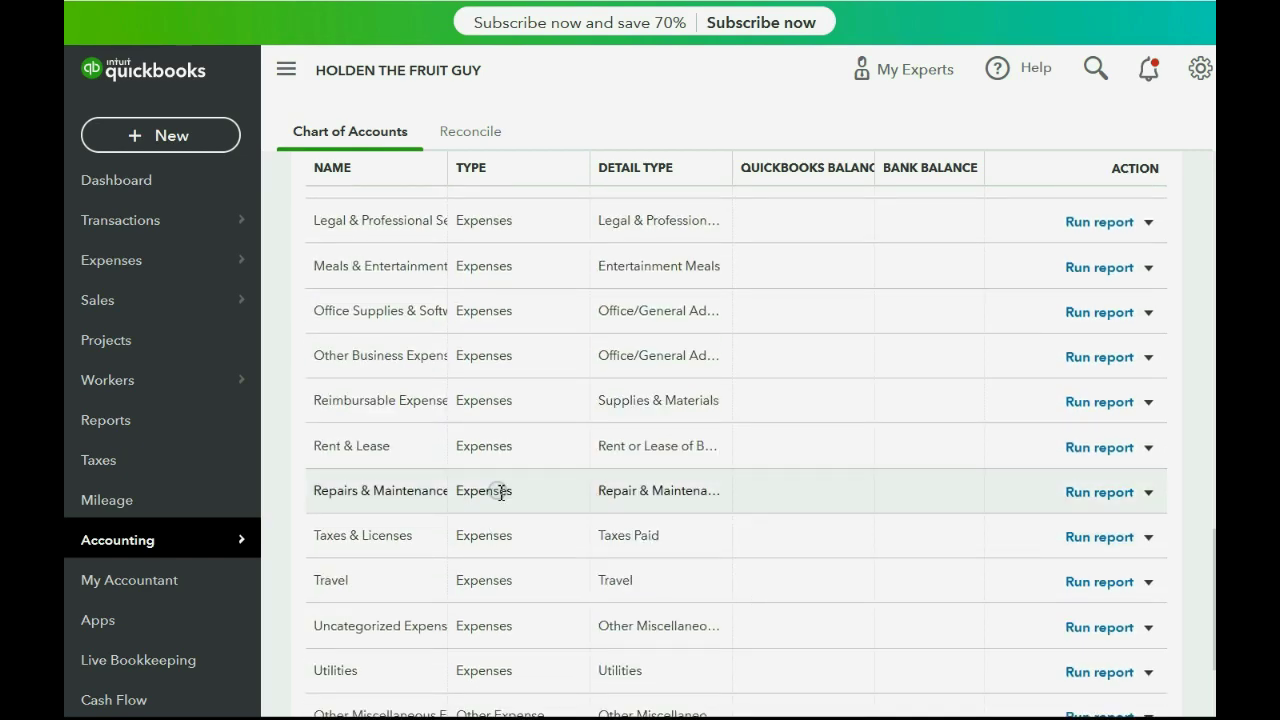
scroll(501, 492, "down", 1)
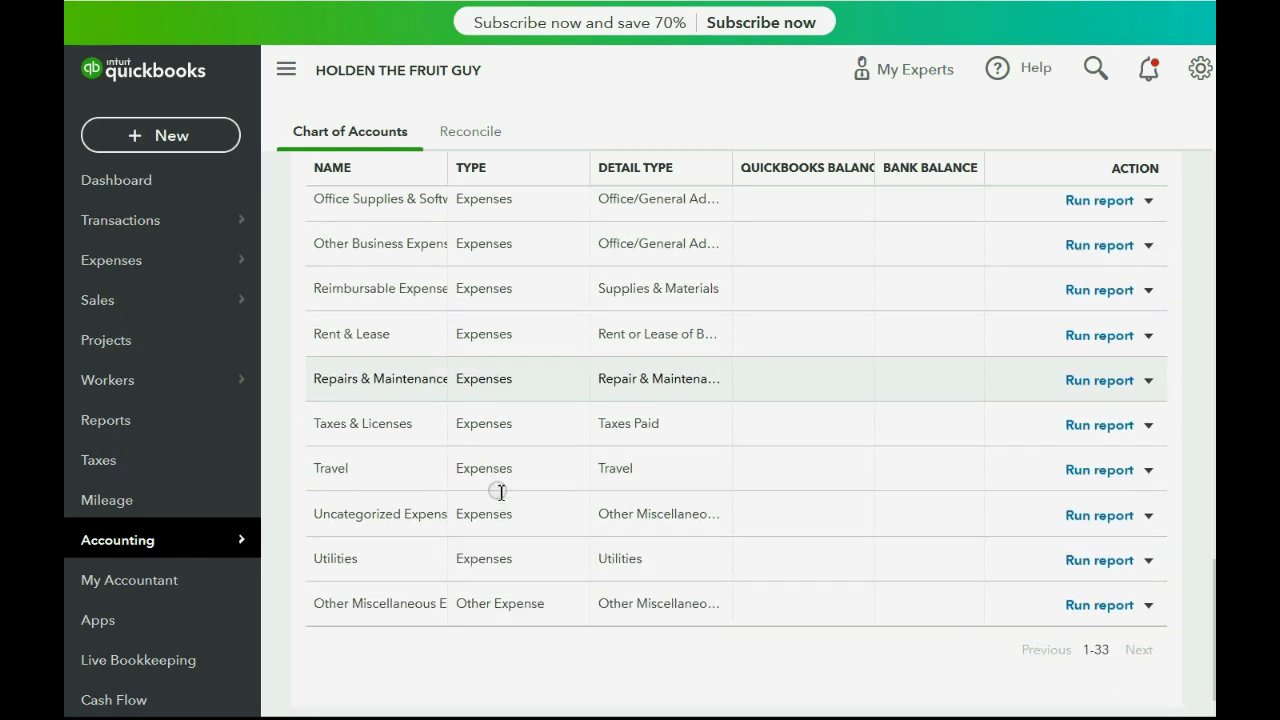
scroll(501, 492, "up", 2)
scroll(501, 492, "up", 2)
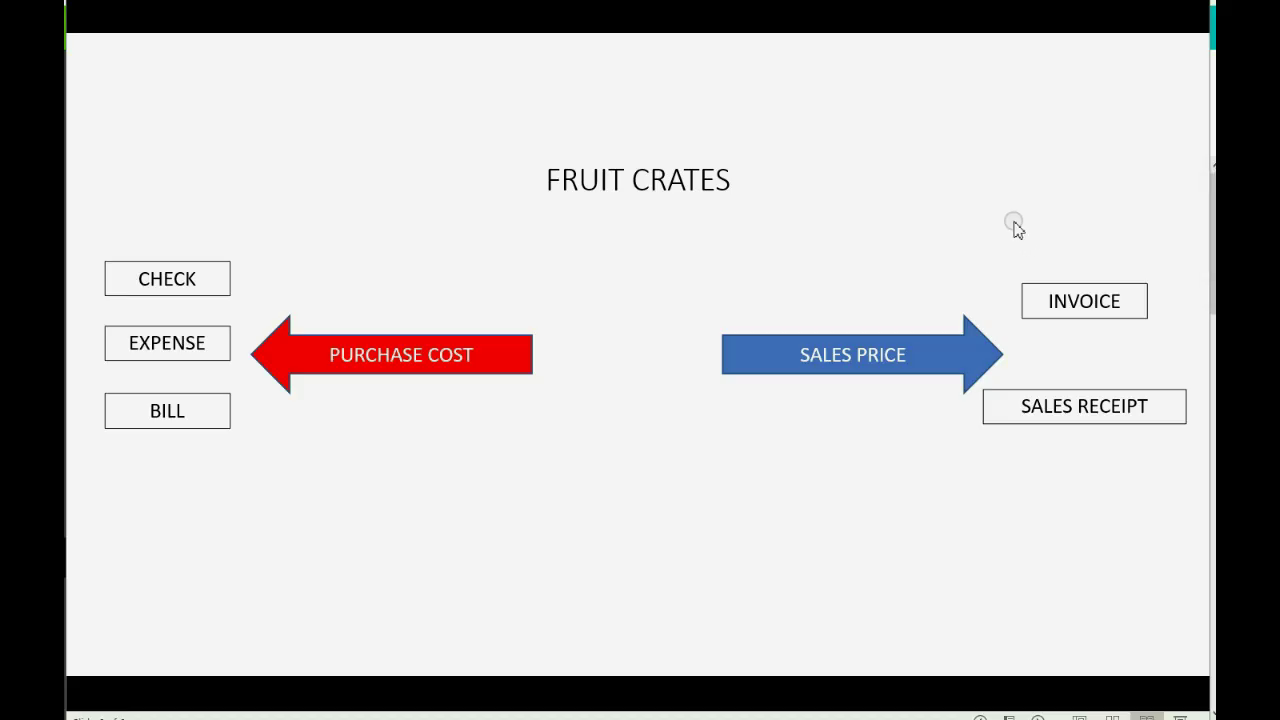
left_click(939, 110)
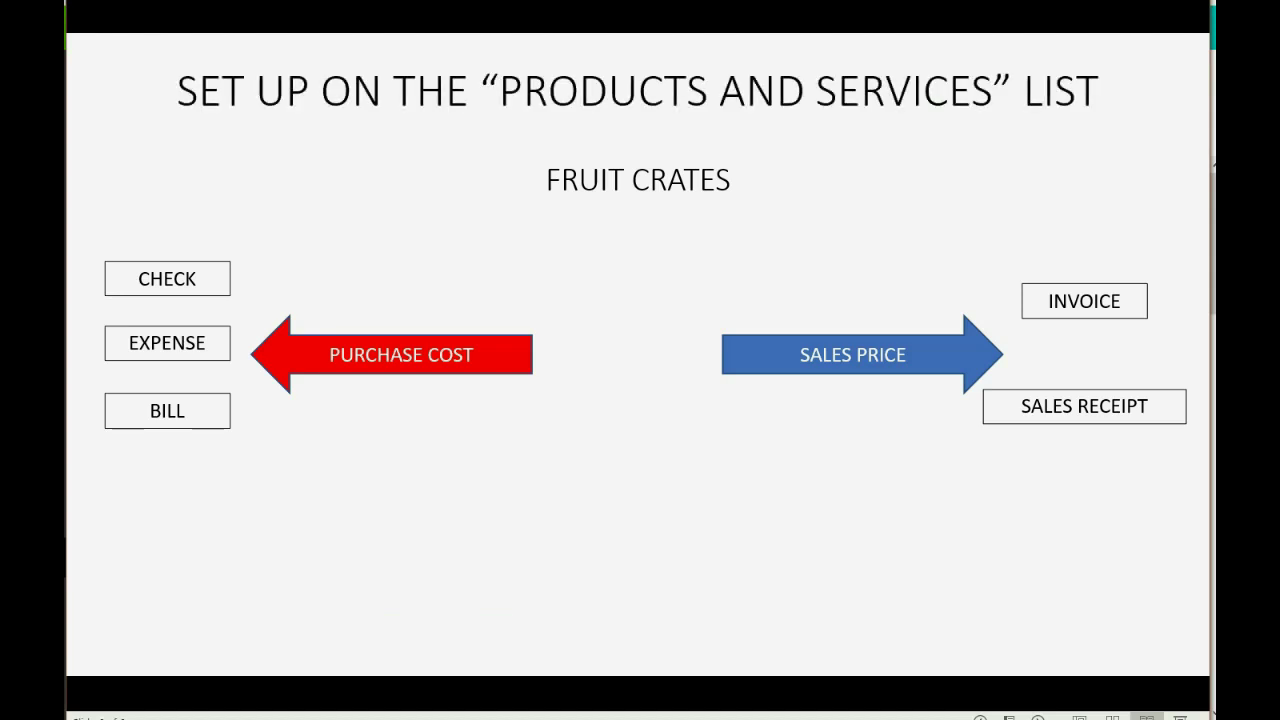
key("Right")
key("space")
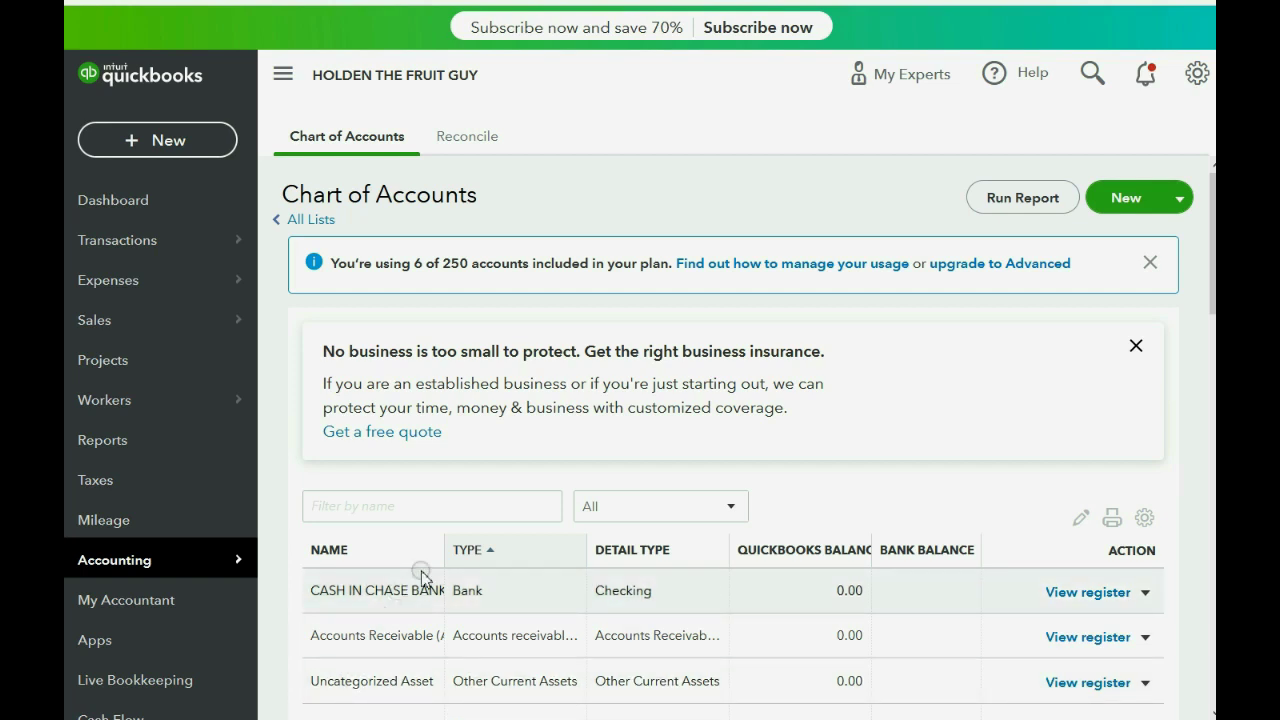
Open the Products and Services list and start a new non-inventory item.
left_click(1198, 76)
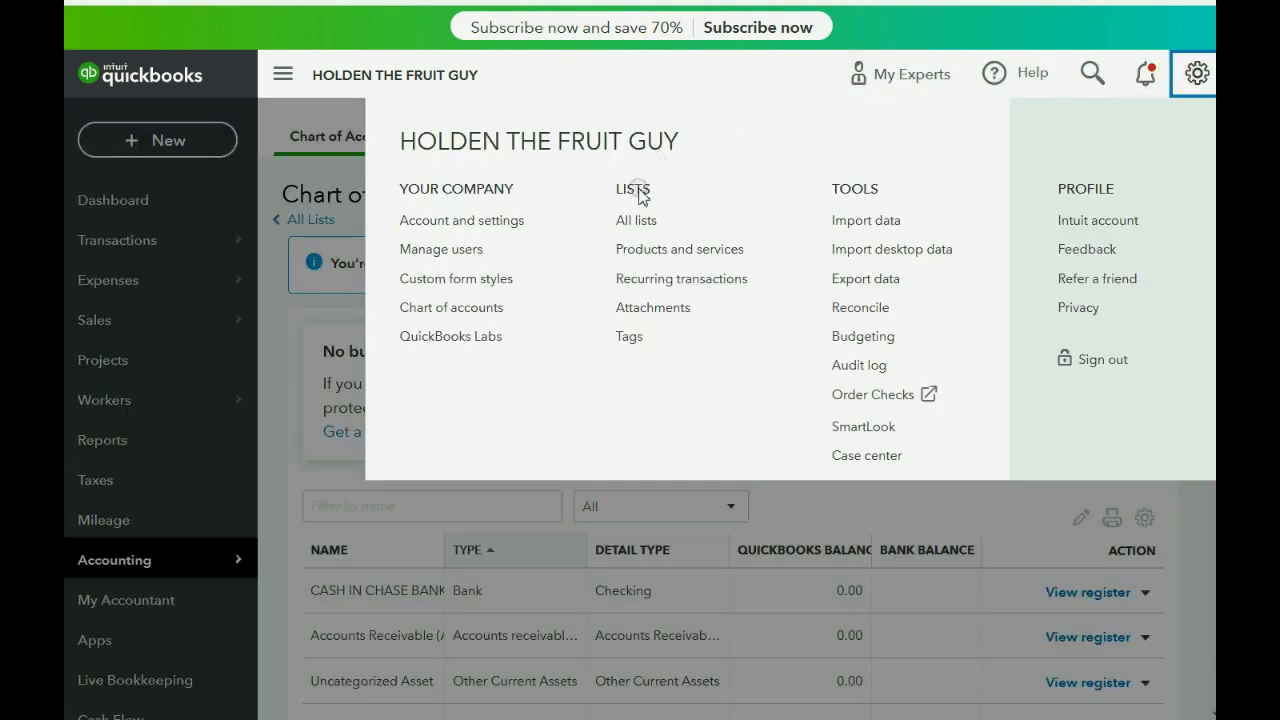
left_click(652, 252)
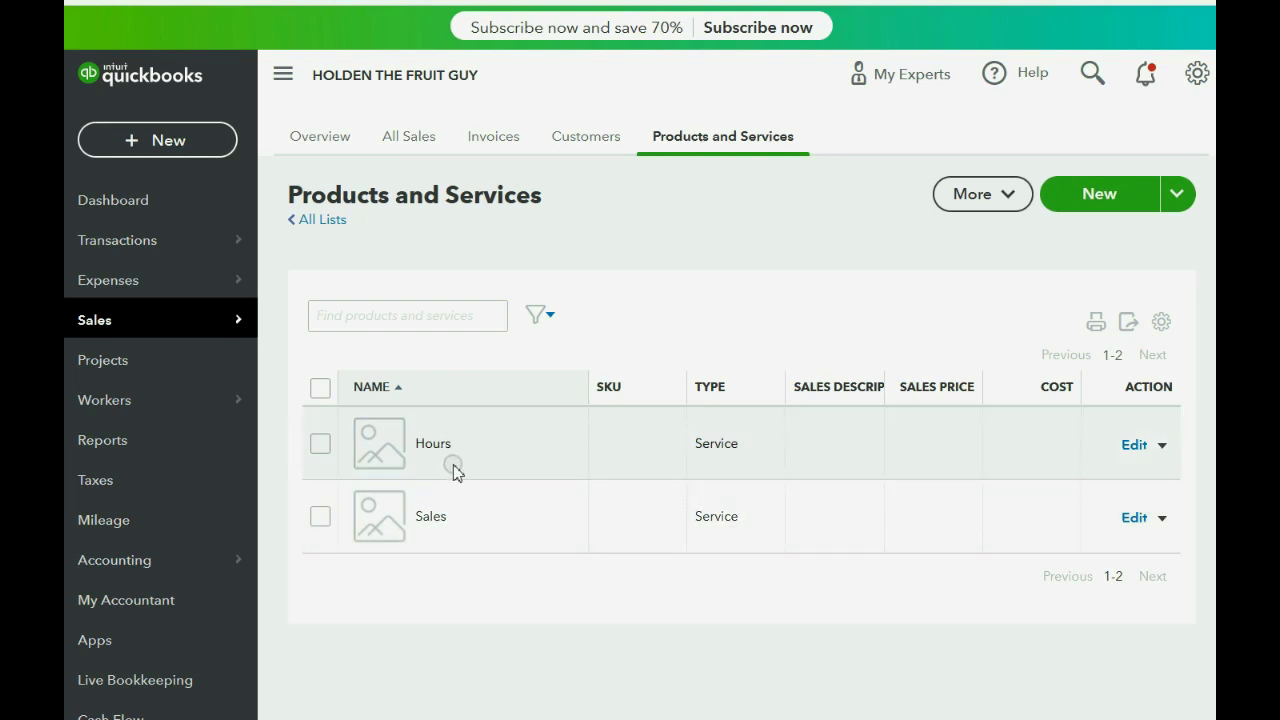
left_click(1088, 191)
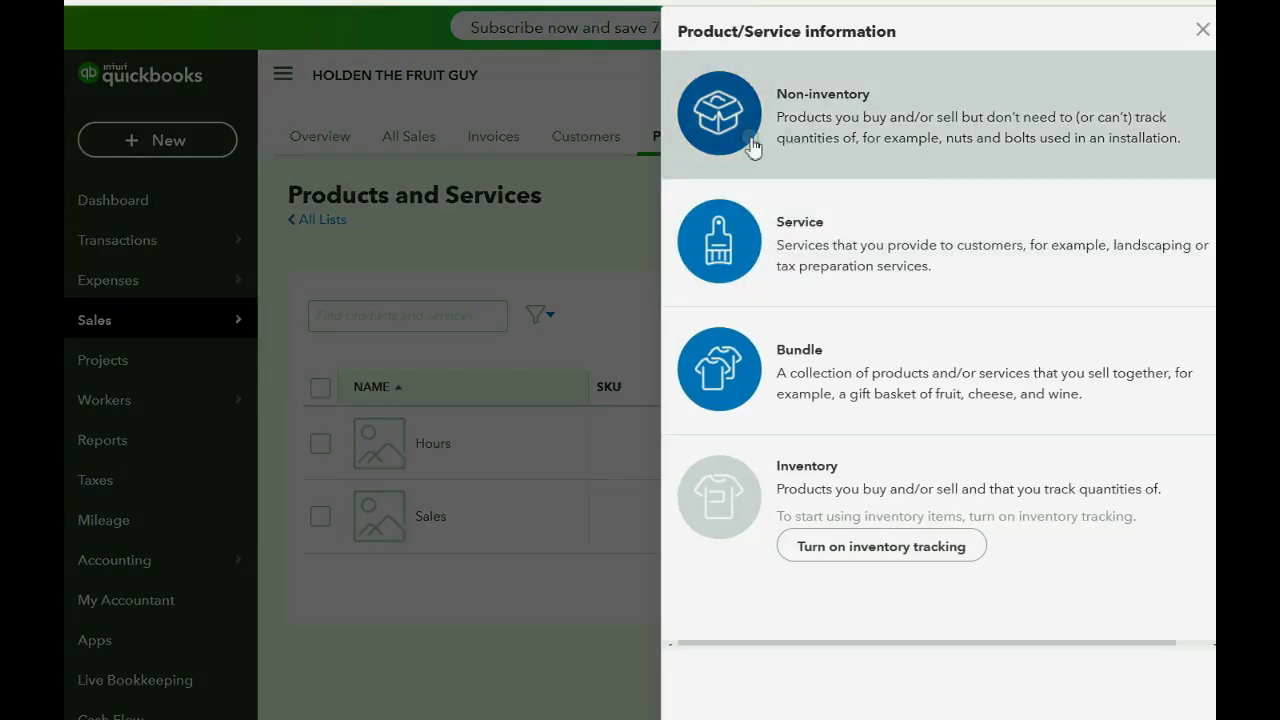
left_click(719, 108)
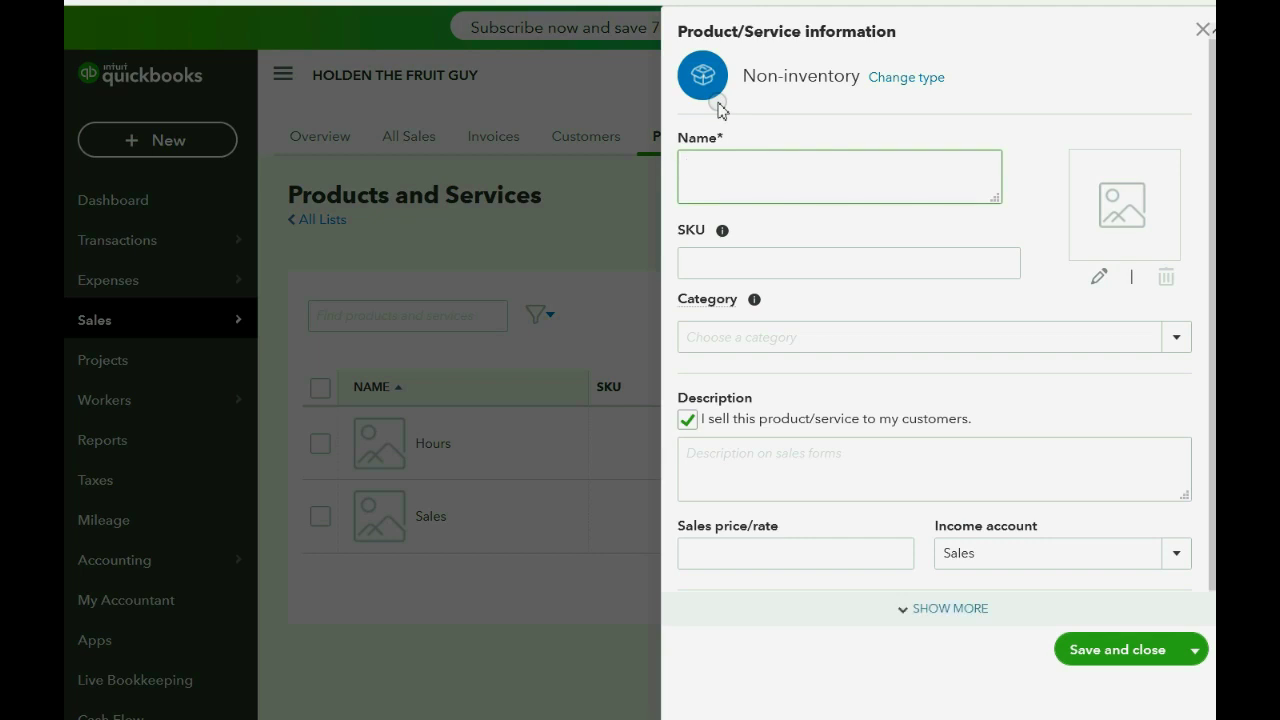
Name the non-inventory item FRUIT CRATES in capital letters.
left_click(736, 167)
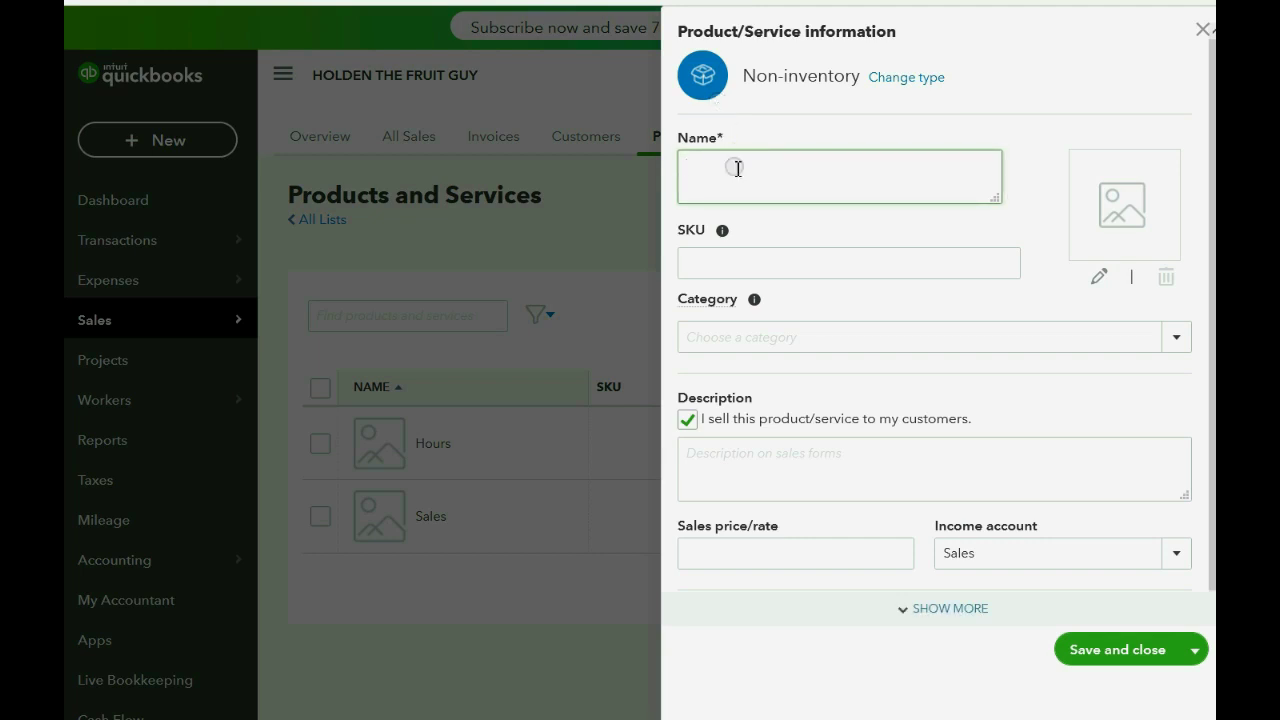
type("fruit crates")
key("BackSpace")
key("BackSpace")
key("BackSpace")
key("BackSpace")
key("BackSpace")
key("BackSpace")
key("BackSpace")
key("BackSpace")
key("BackSpace")
key("BackSpace")
key("BackSpace")
key("BackSpace")
type("FRUIT CRATES")
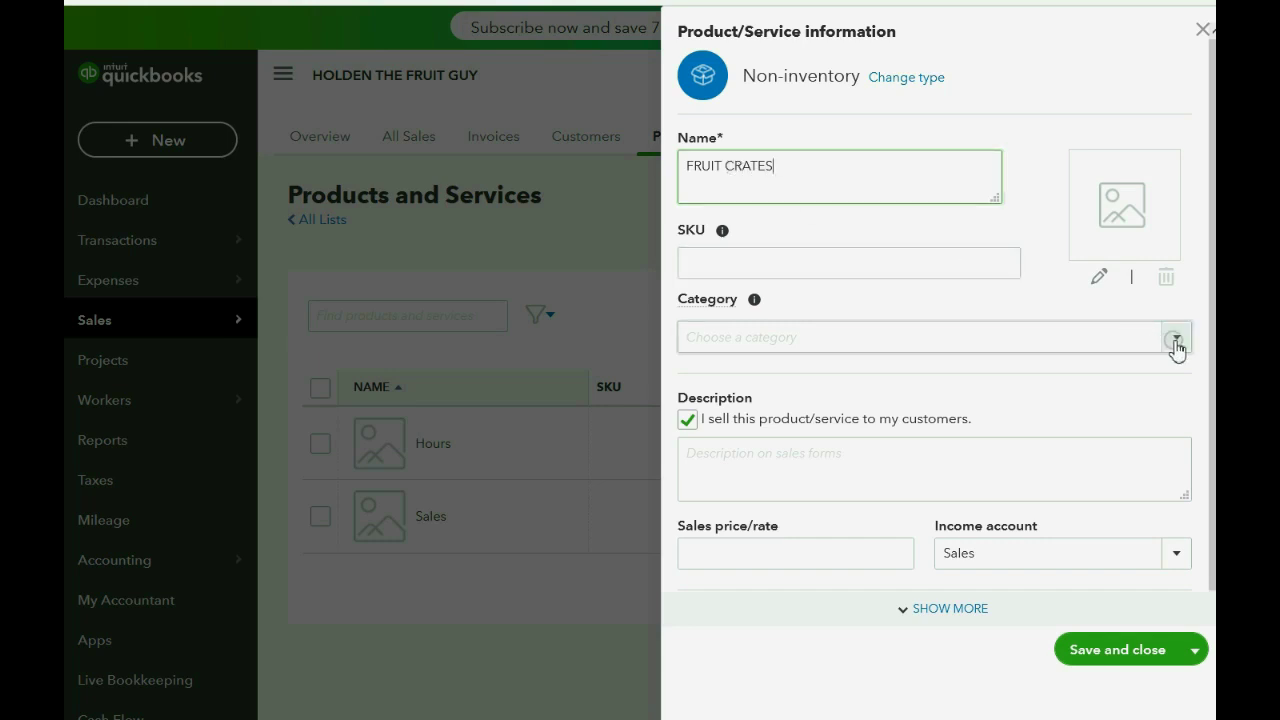
Set the item's income account to FRUIT CRATE SALES.
left_click(1176, 556)
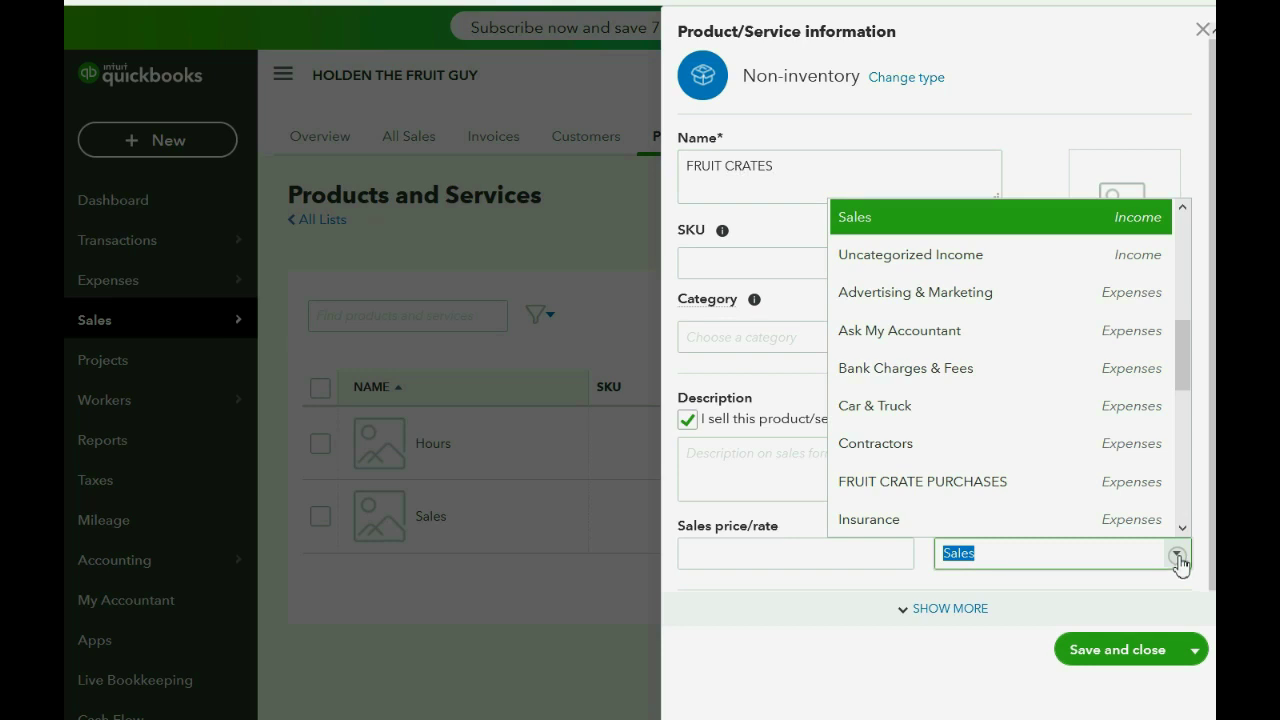
scroll(1111, 477, "down", 3)
scroll(1113, 478, "up", 4)
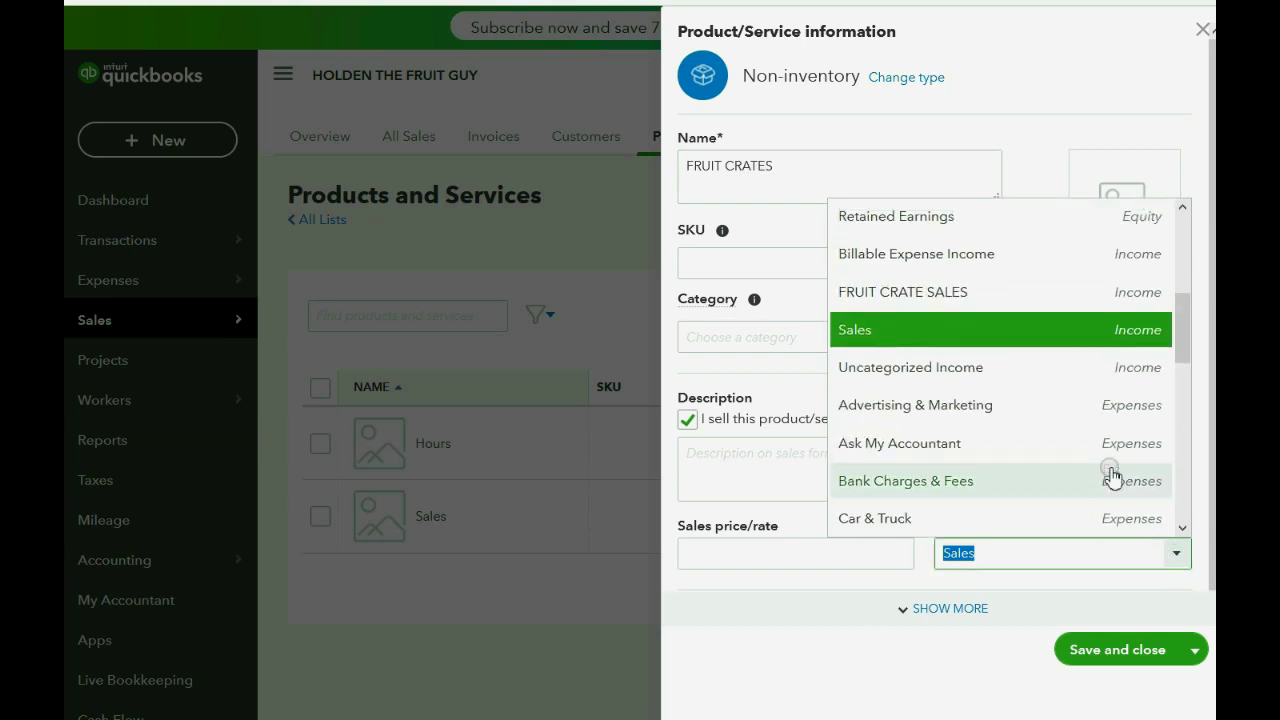
scroll(1111, 477, "up", 2)
left_click(1030, 484)
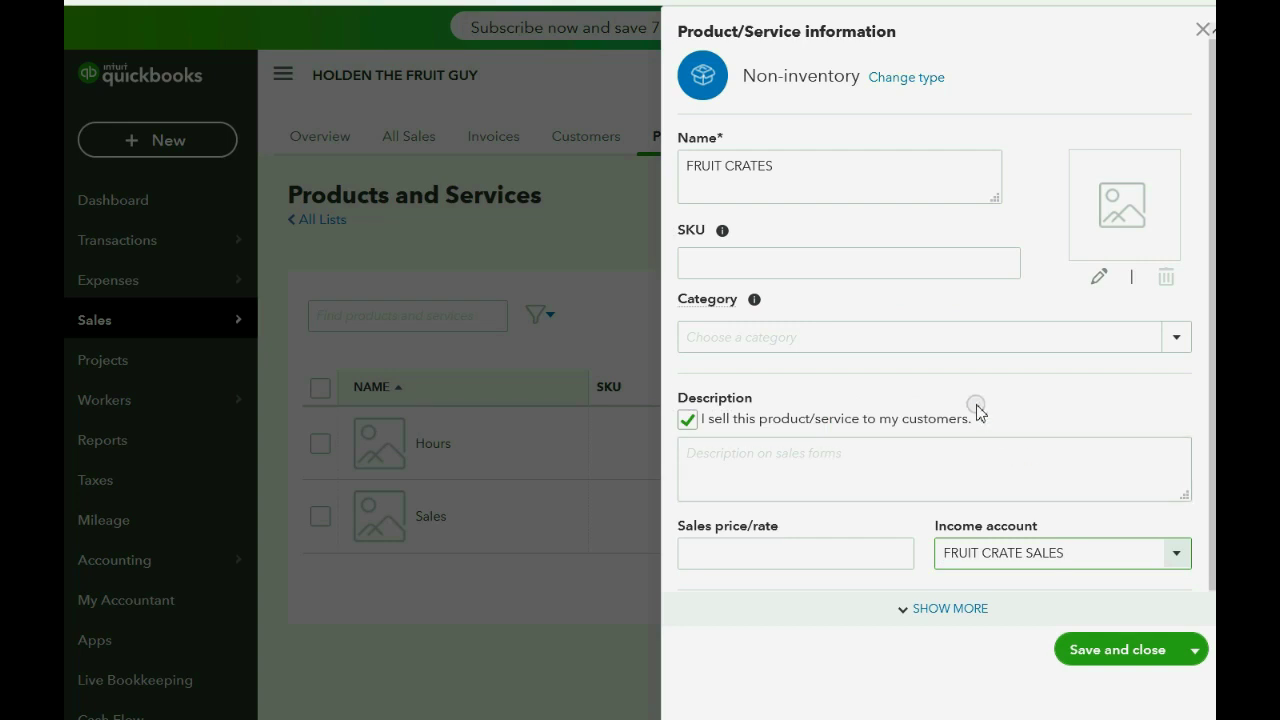
Set the item's sales price/rate to 20.
scroll(976, 407, "down", 1)
scroll(966, 417, "up", 1)
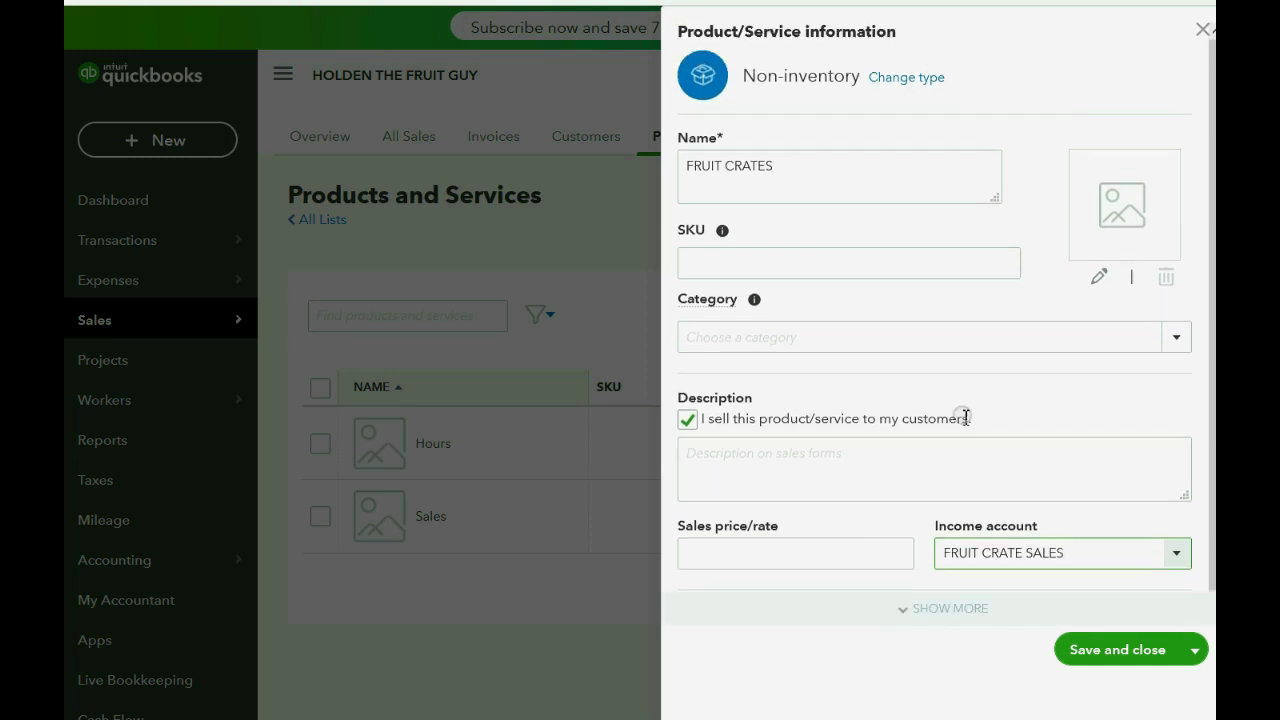
scroll(900, 440, "down", 1)
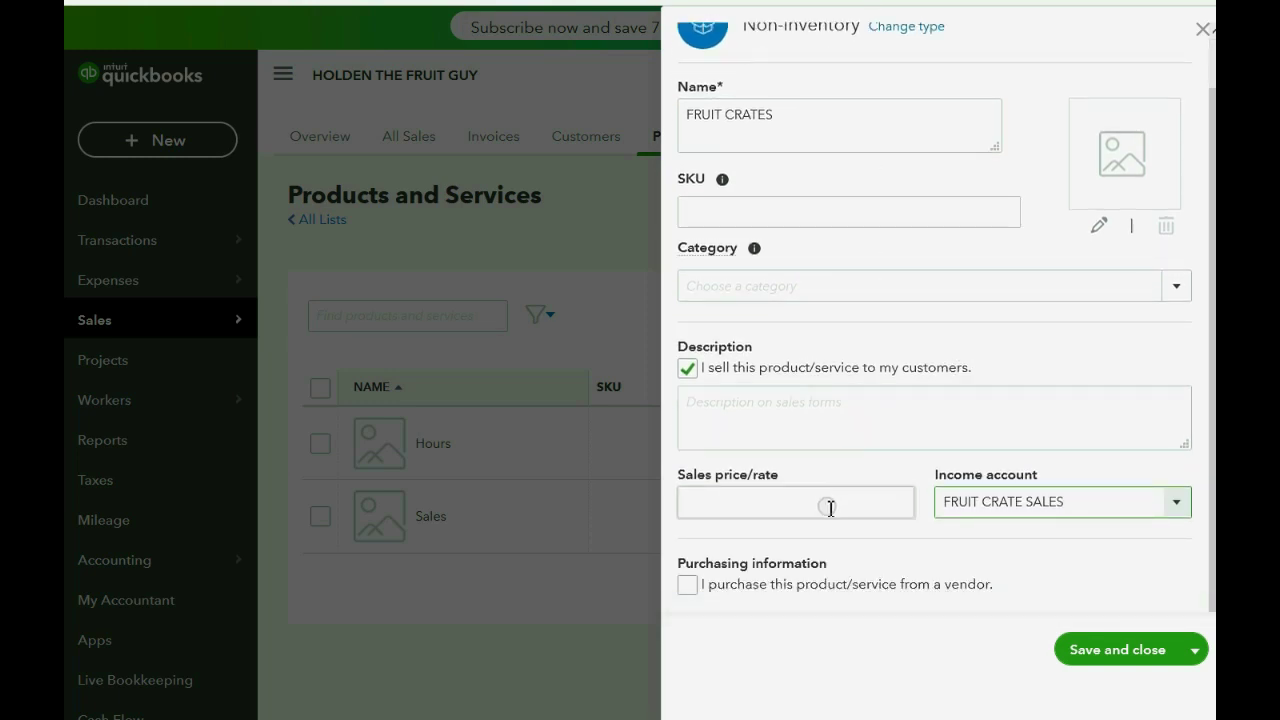
left_click(829, 505)
type("20")
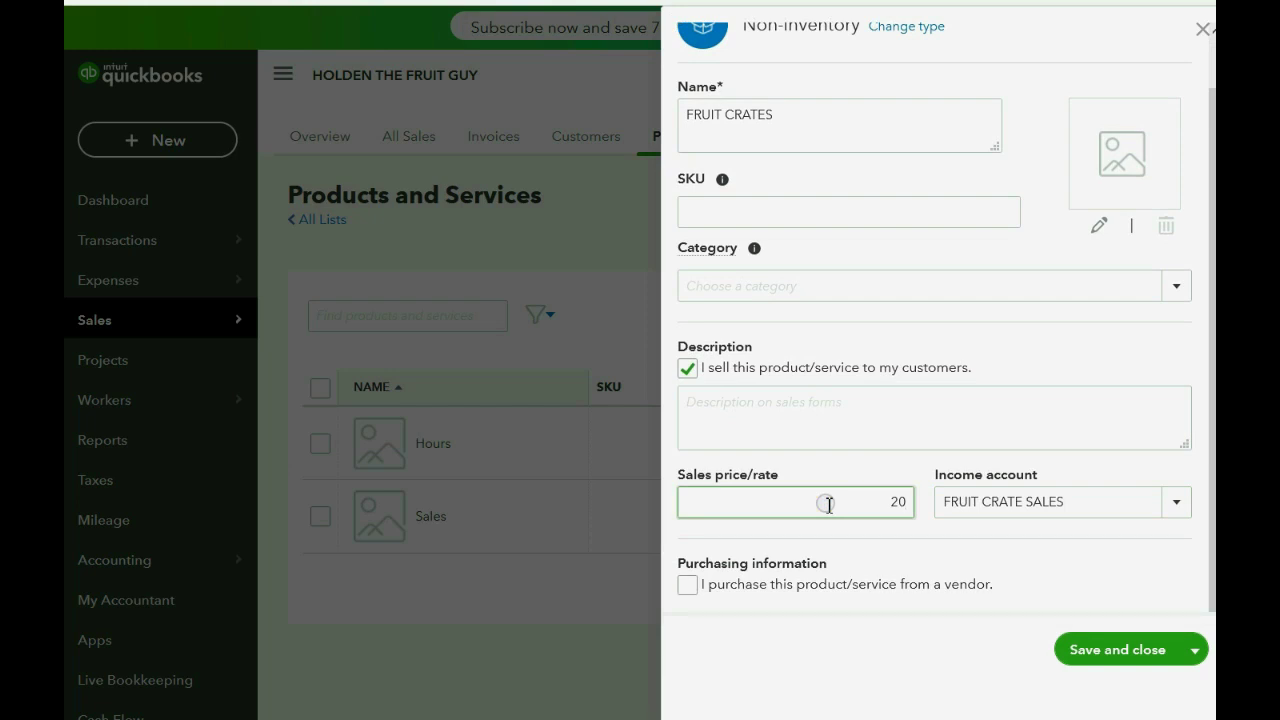
Mark the item as purchased from a vendor and set its expense account to FRUIT CRATE PURCHASES.
left_click(688, 587)
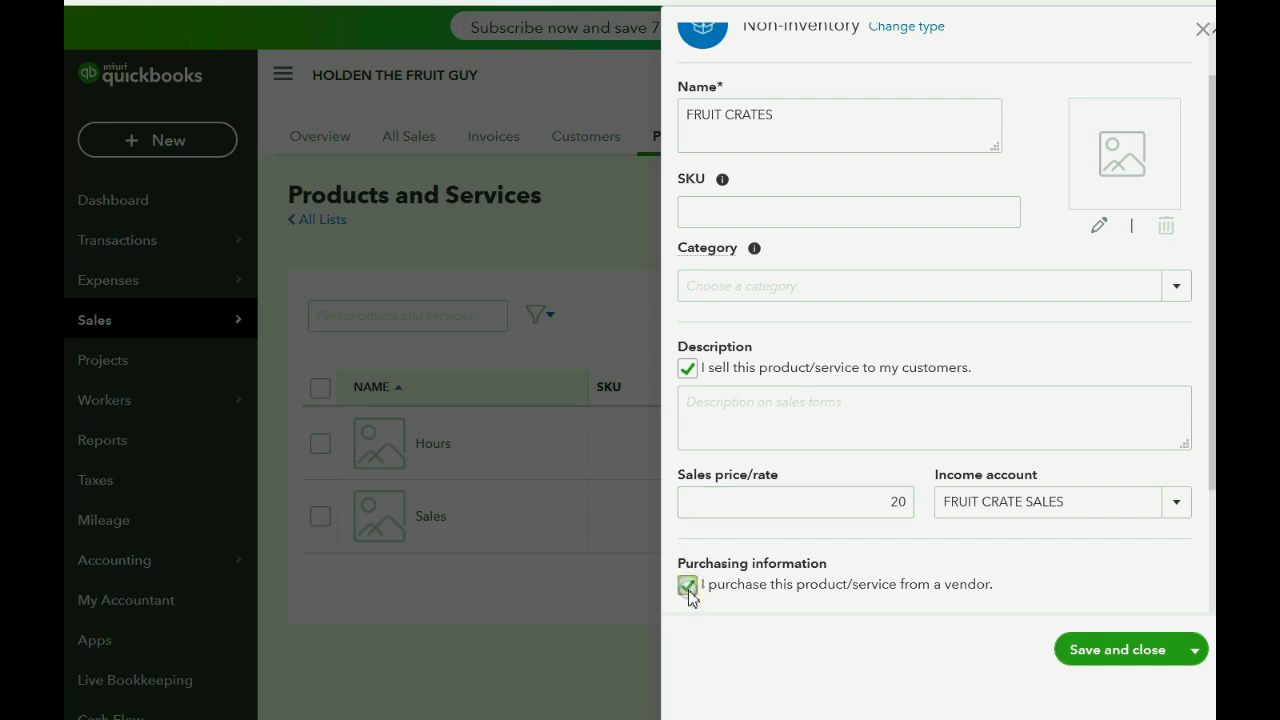
scroll(752, 531, "down", 3)
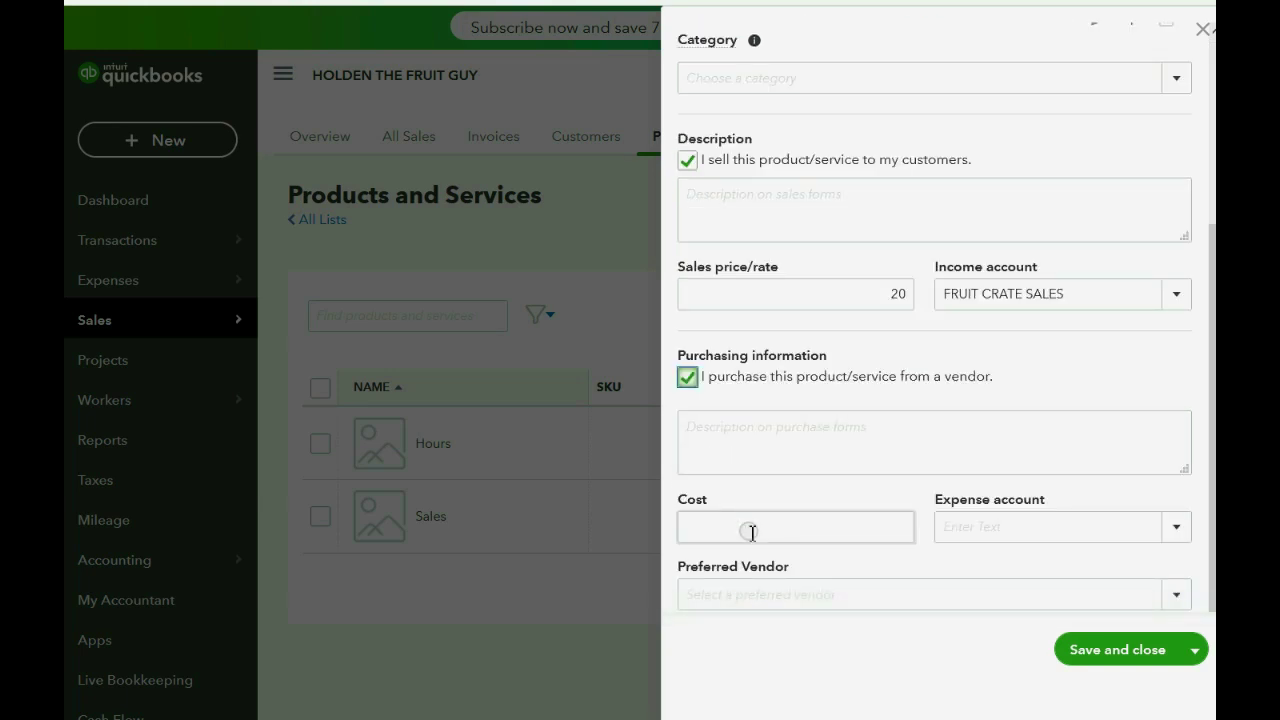
left_click(1175, 528)
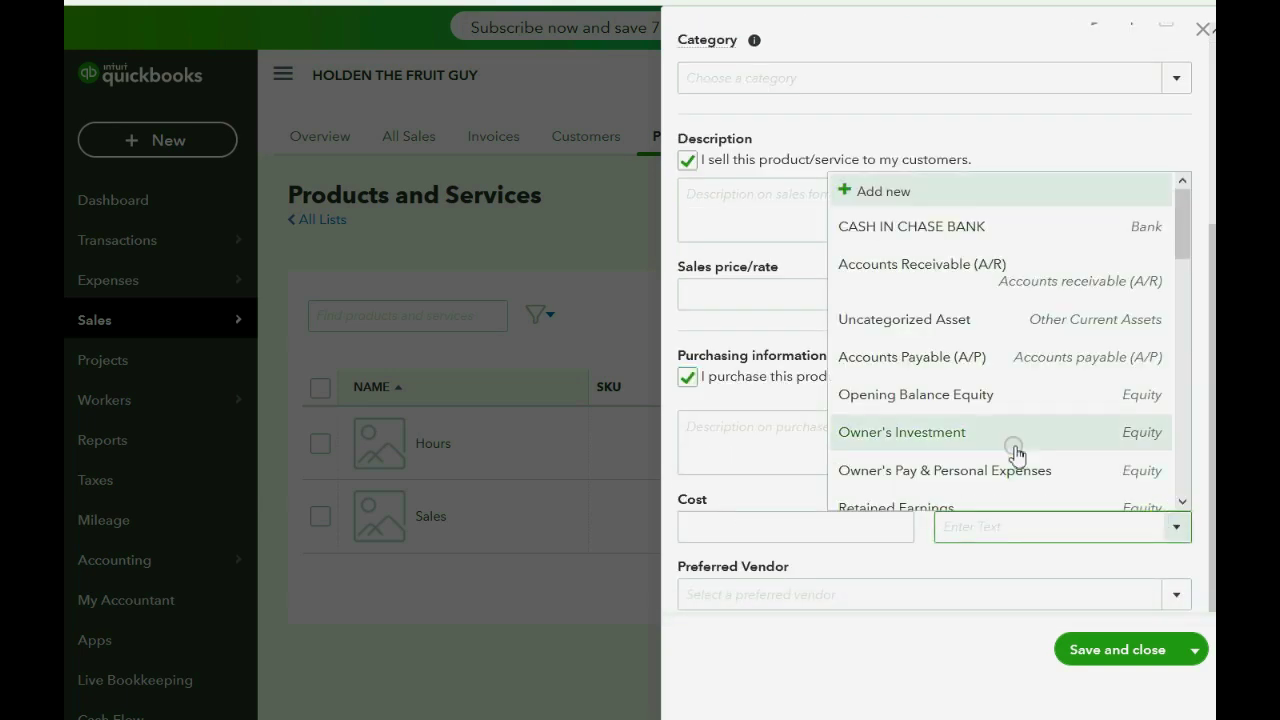
scroll(1010, 440, "down", 3)
scroll(997, 420, "down", 5)
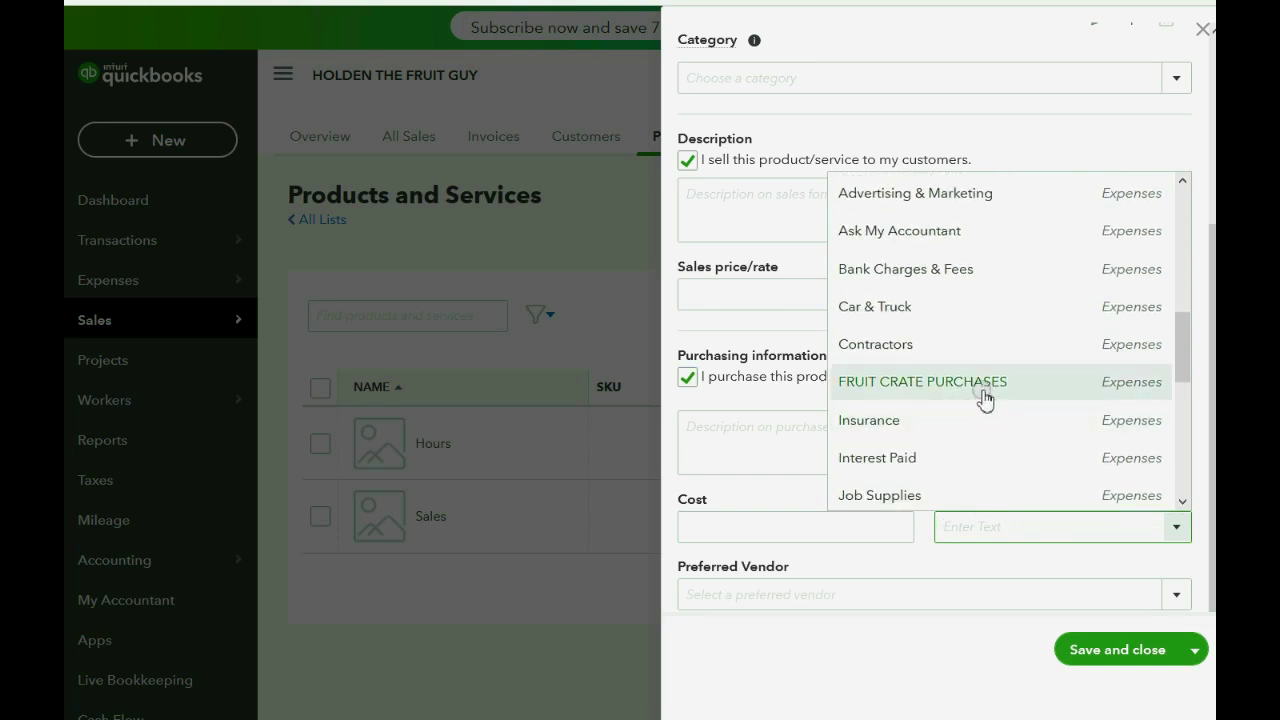
left_click(985, 398)
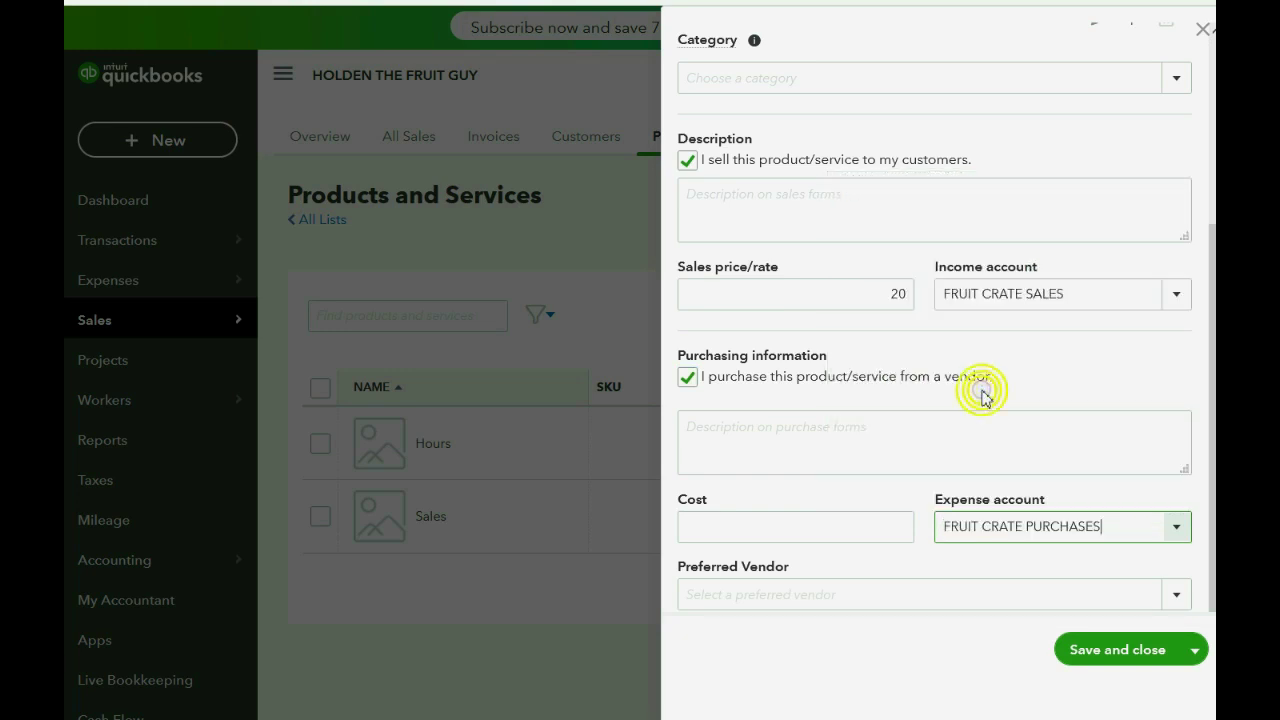
Set the item's purchase cost to 5, then save and close the item.
left_click(872, 533)
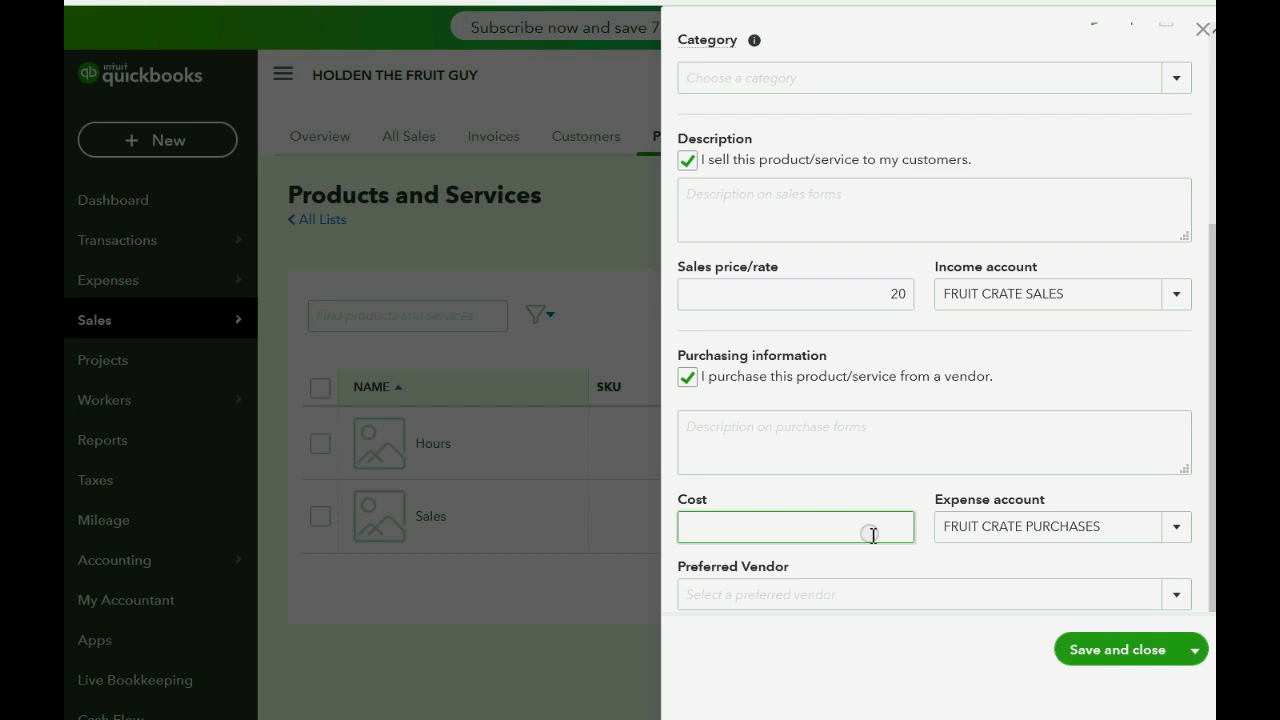
type("5")
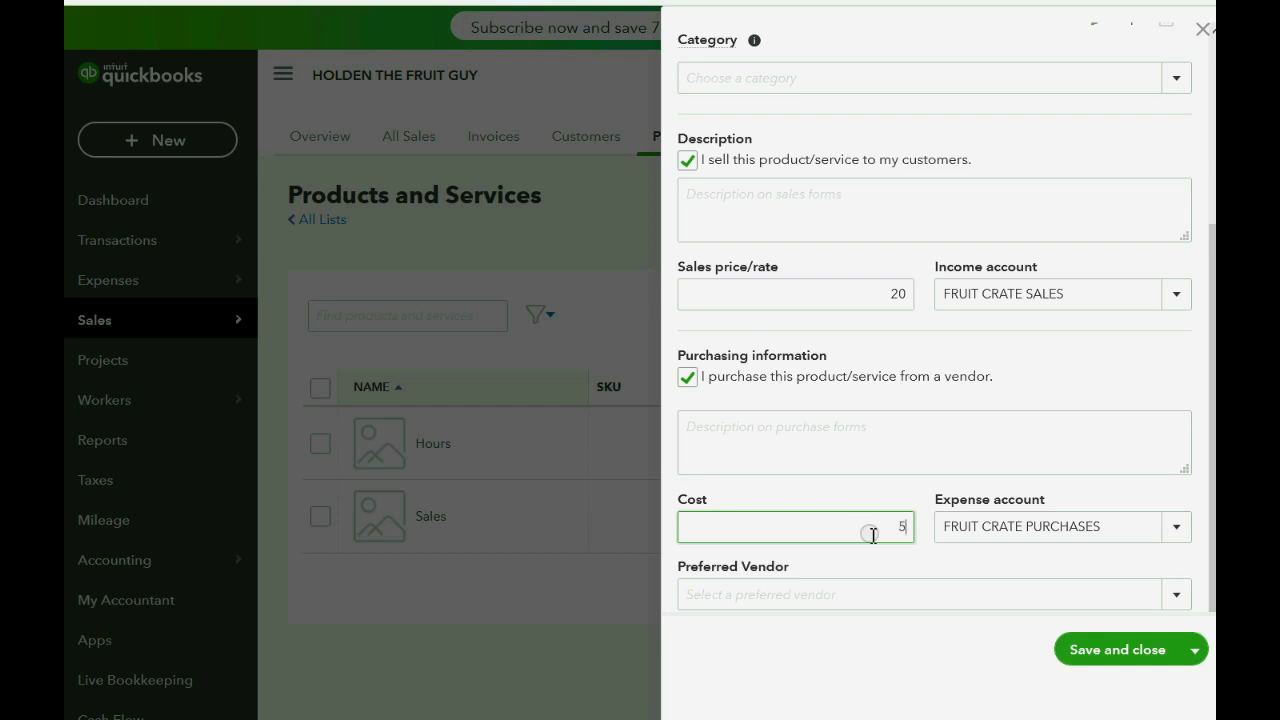
left_click(889, 597)
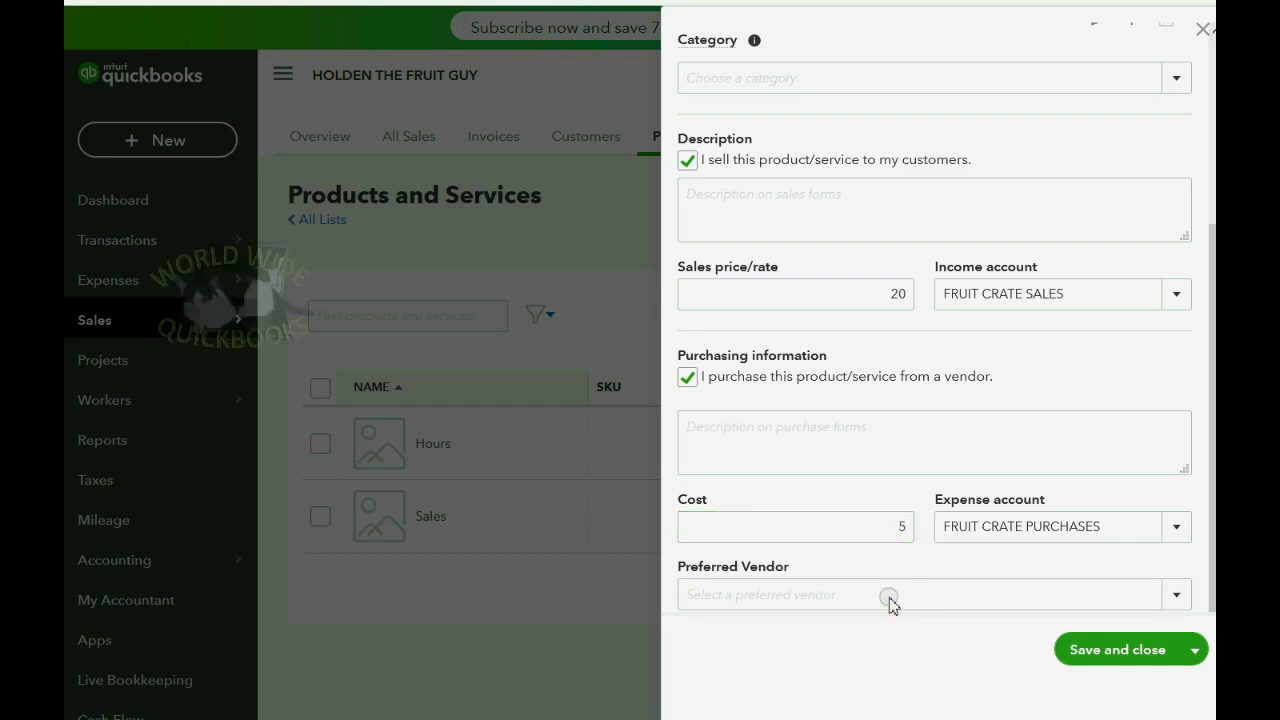
left_click(1090, 656)
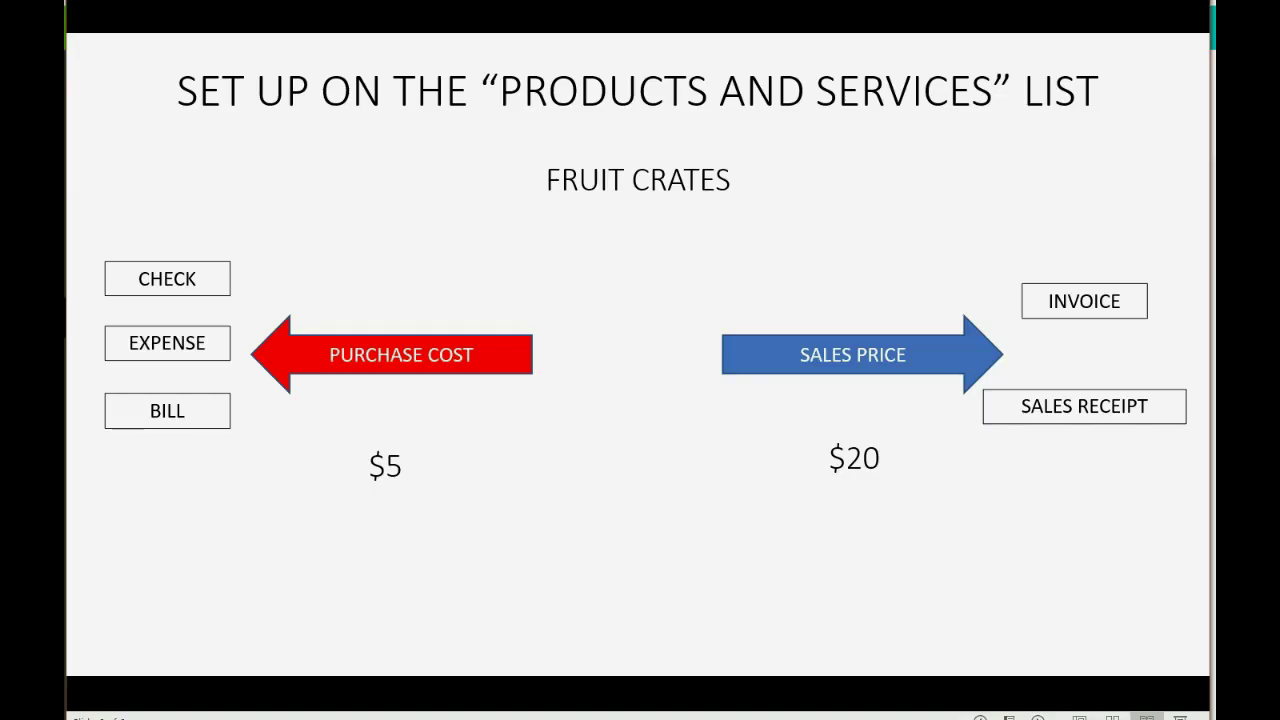
key("Right")
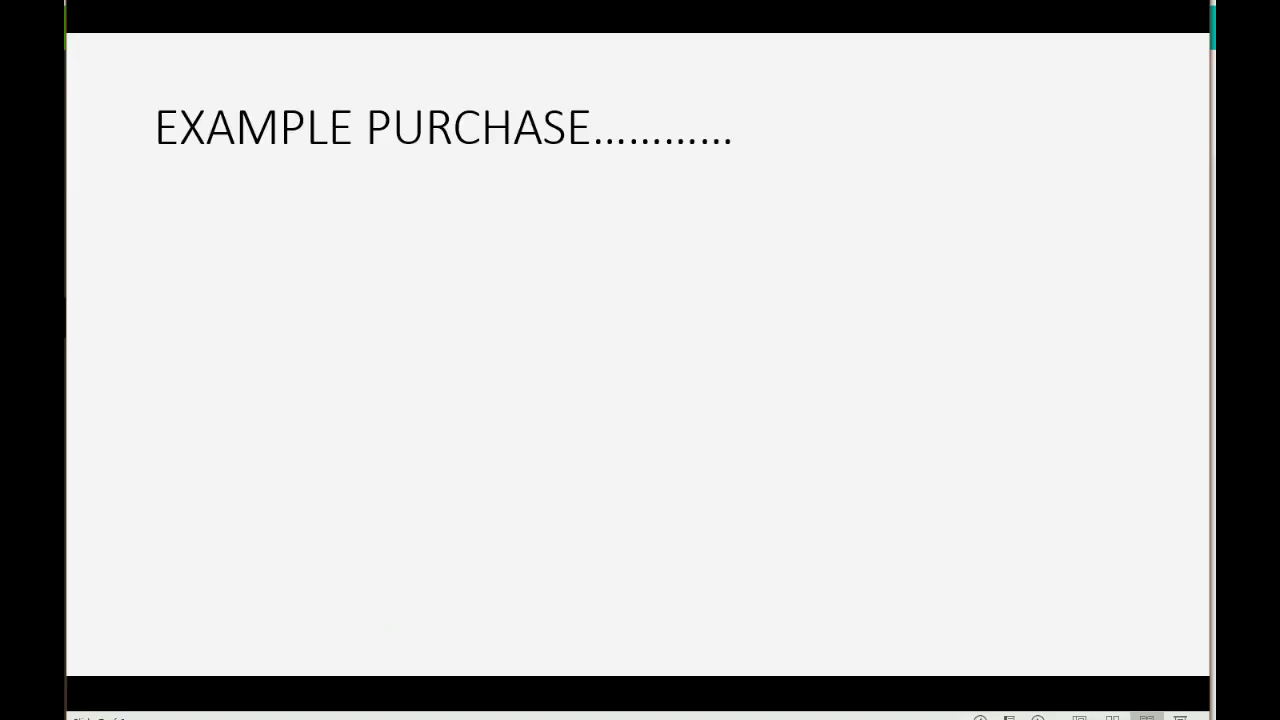
key("Right")
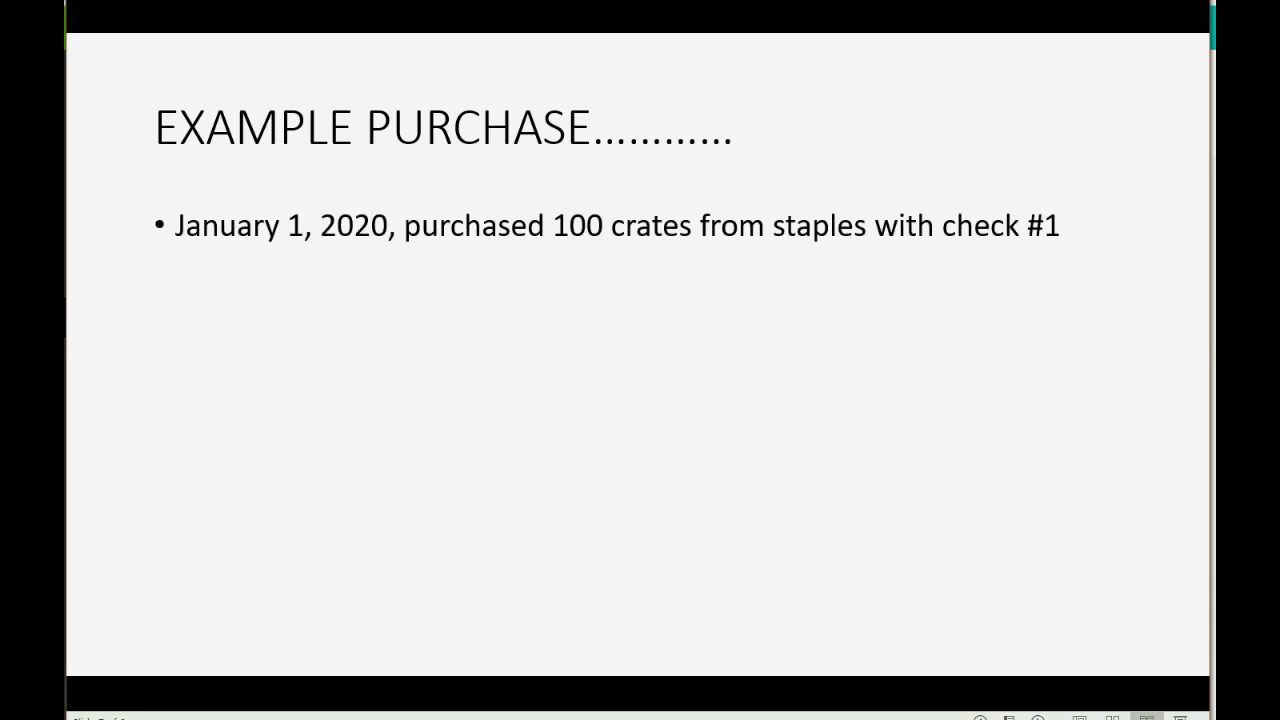